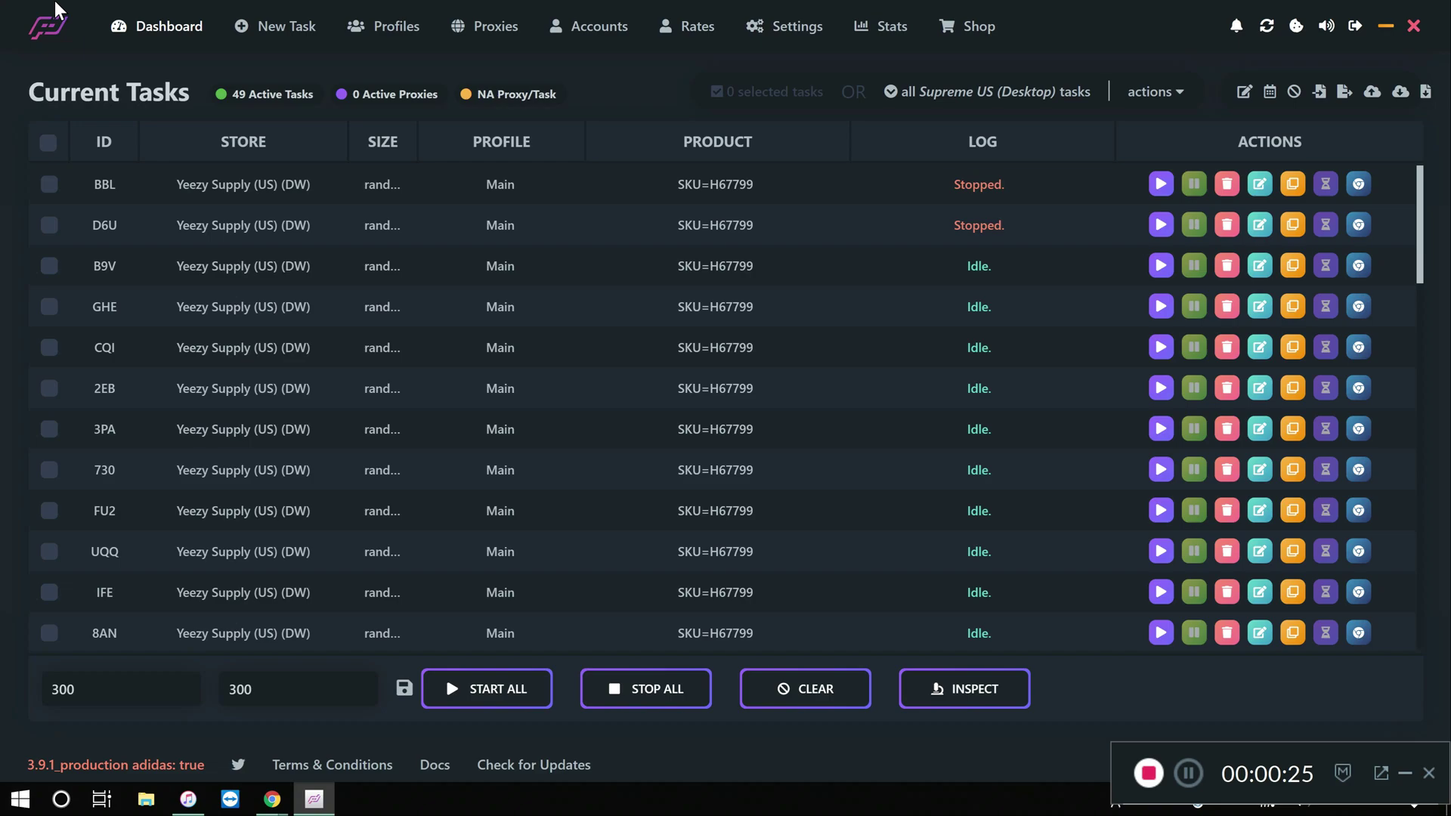
# - Look through the Yeezy Supply tasks in the current tasks list
pyautogui.scroll(-10, 557, 313)
pyautogui.scroll(-3, 713, 399)
pyautogui.scroll(6, 714, 403)
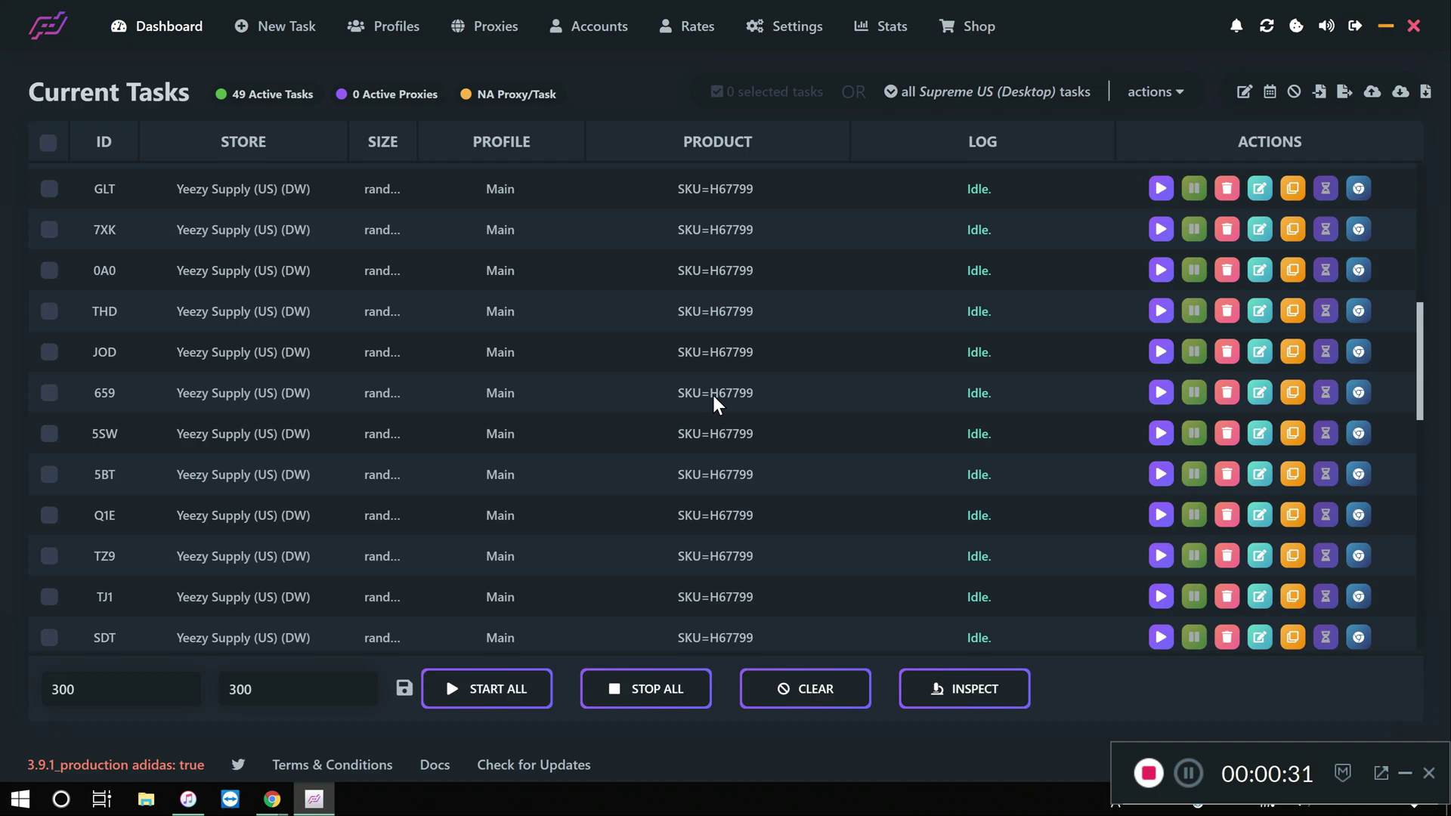
pyautogui.scroll(5, 798, 361)
pyautogui.scroll(3, 795, 355)
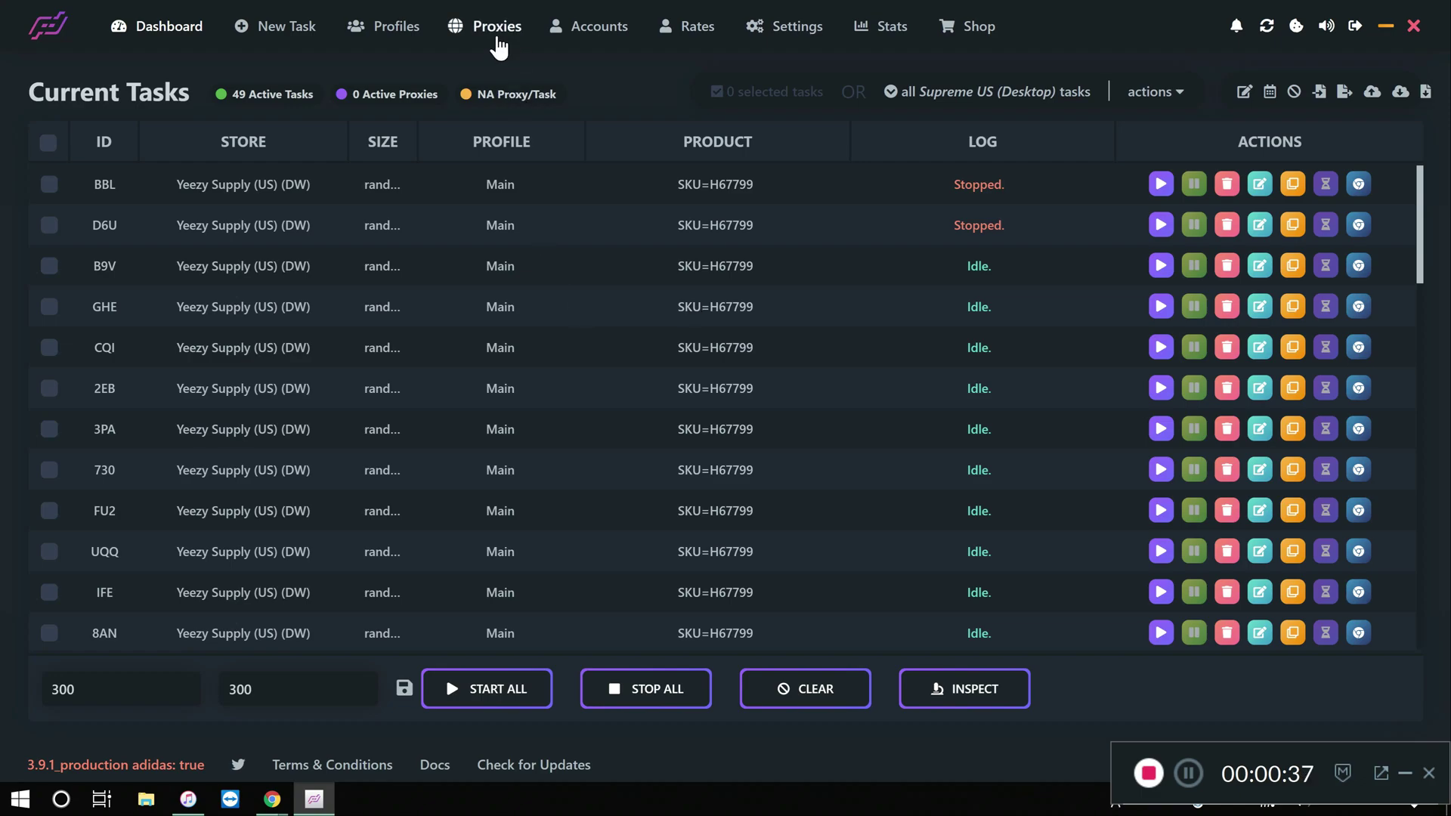
# - Open the proxies page and check the proxy group choices and the Global group's proxy list
pyautogui.click(497, 30)
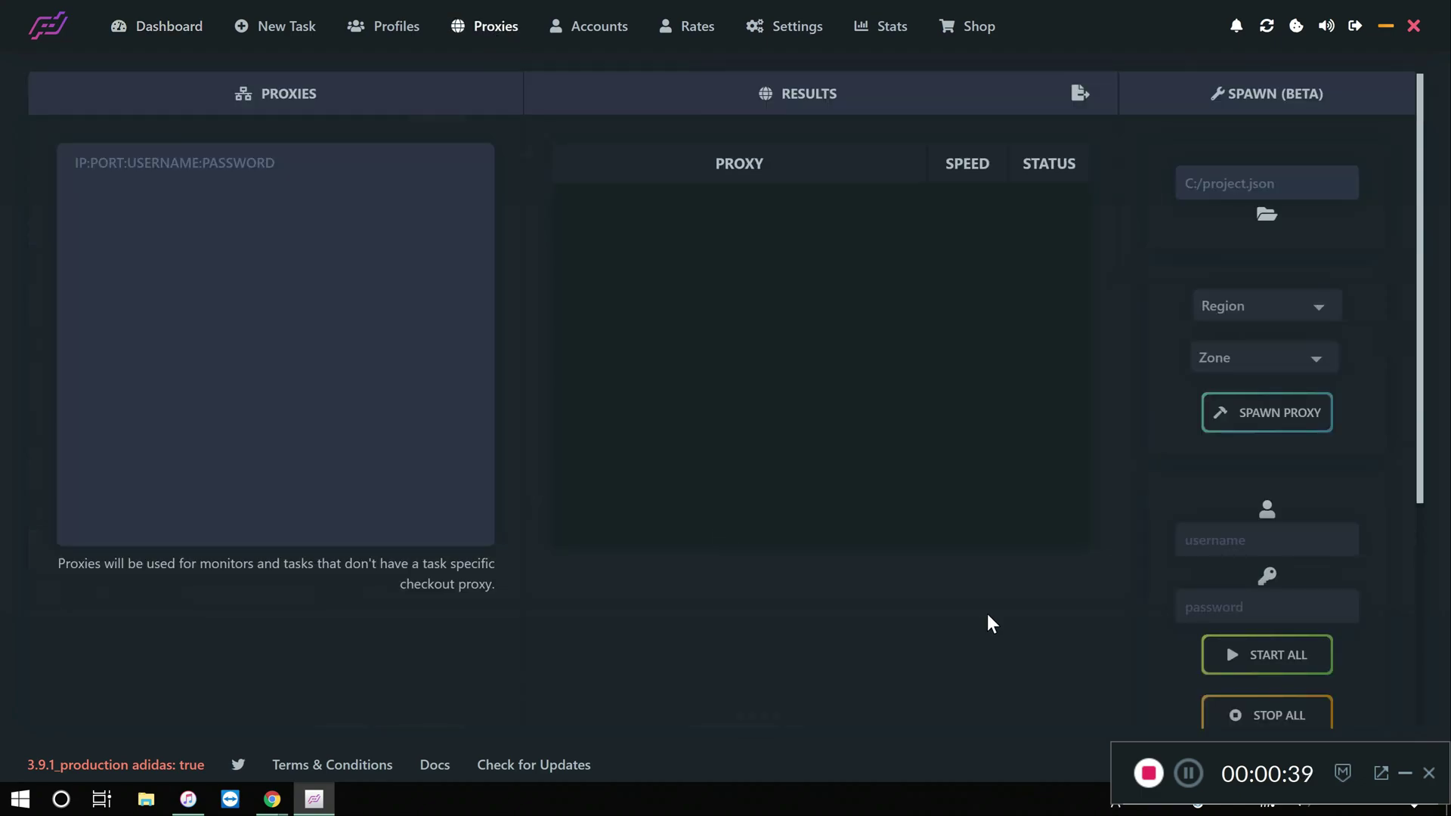
pyautogui.scroll(-5, 1068, 534)
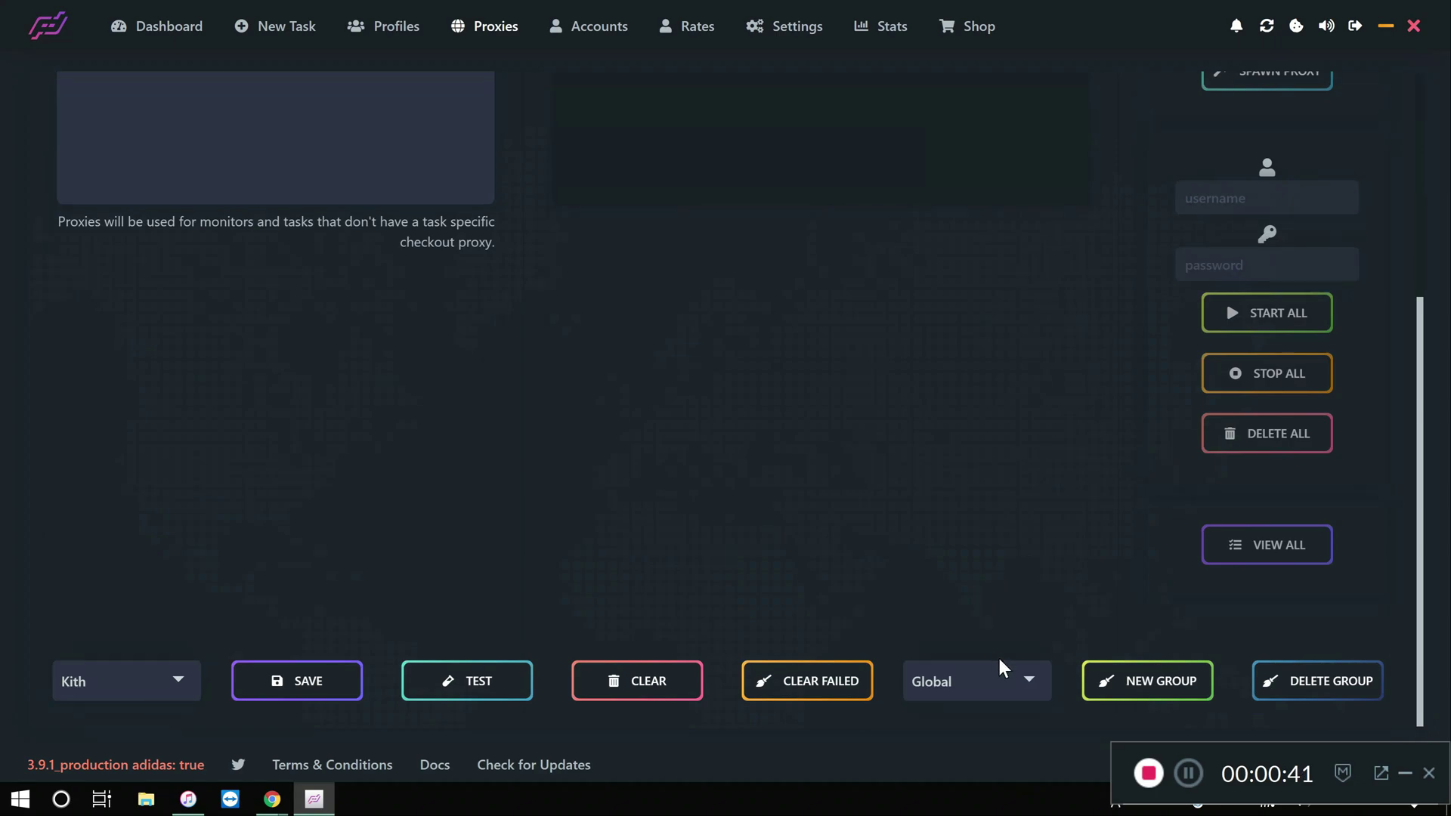
pyautogui.click(1000, 690)
pyautogui.click(747, 457)
pyautogui.scroll(5, 502, 436)
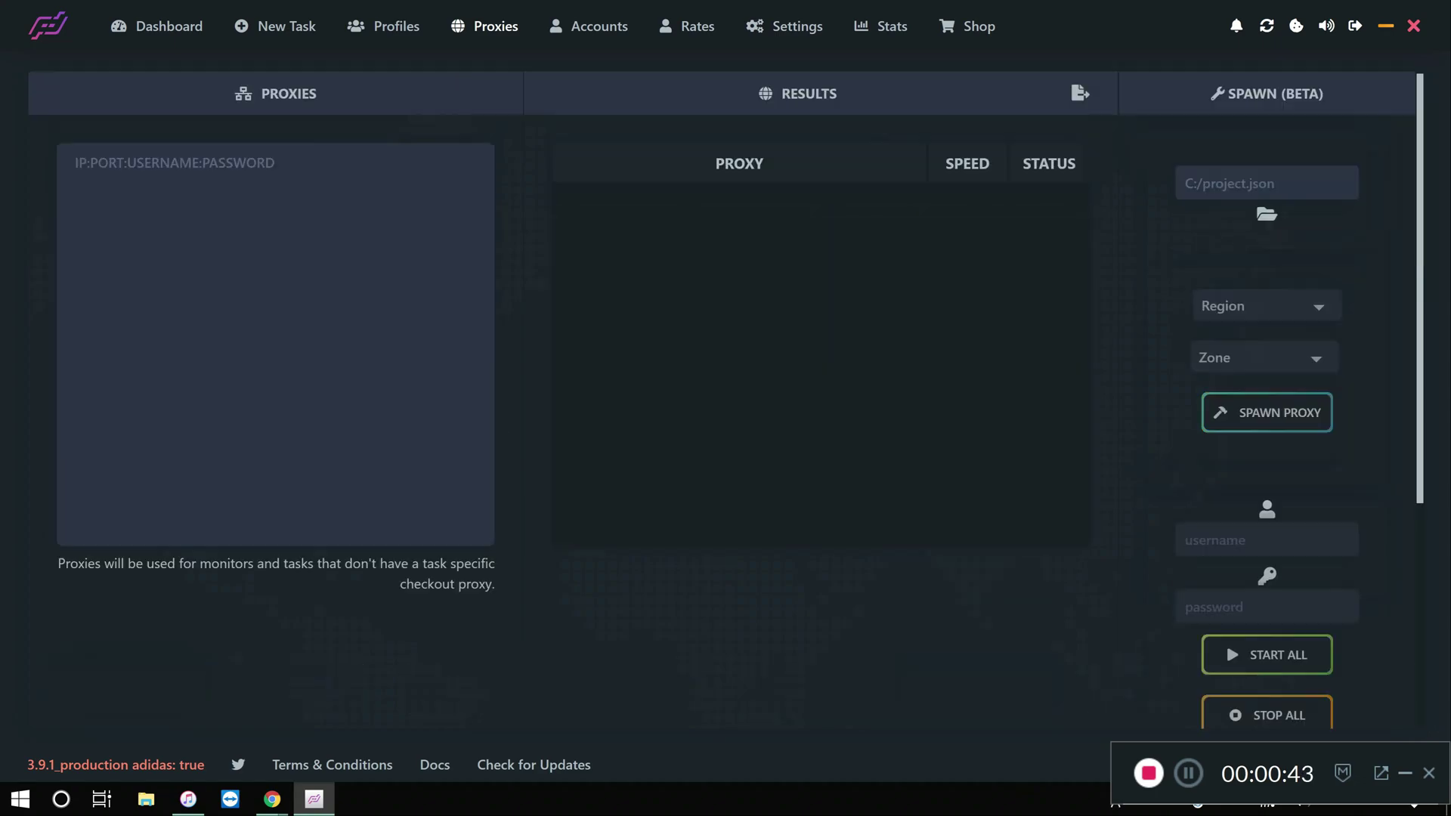
pyautogui.click(80, 226)
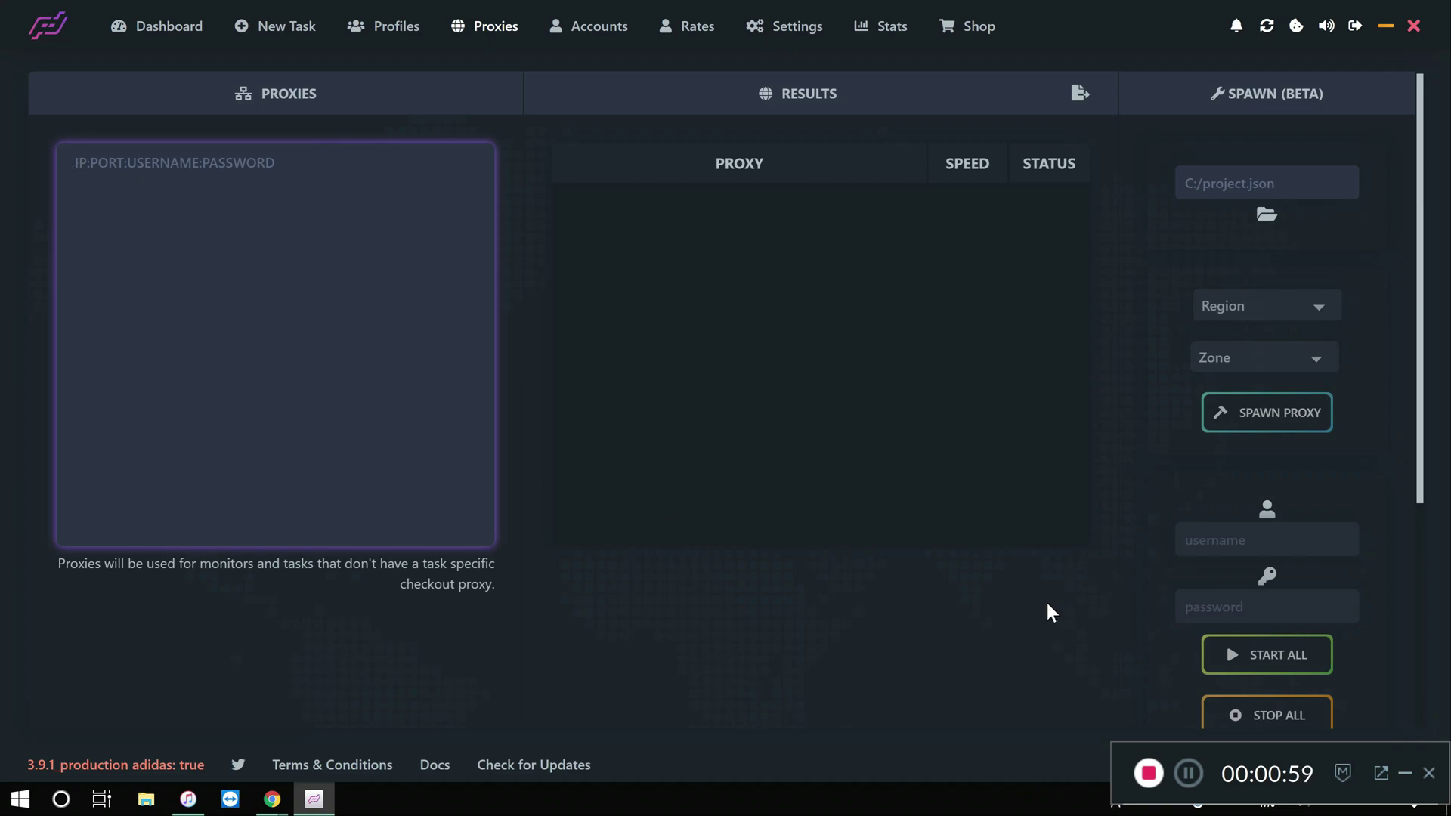
# - View the YS - 100 Surge Resis and Supreme Surge 50 Resis proxy groups, and return to the task dashboard
pyautogui.scroll(-5, 1051, 612)
pyautogui.click(1024, 686)
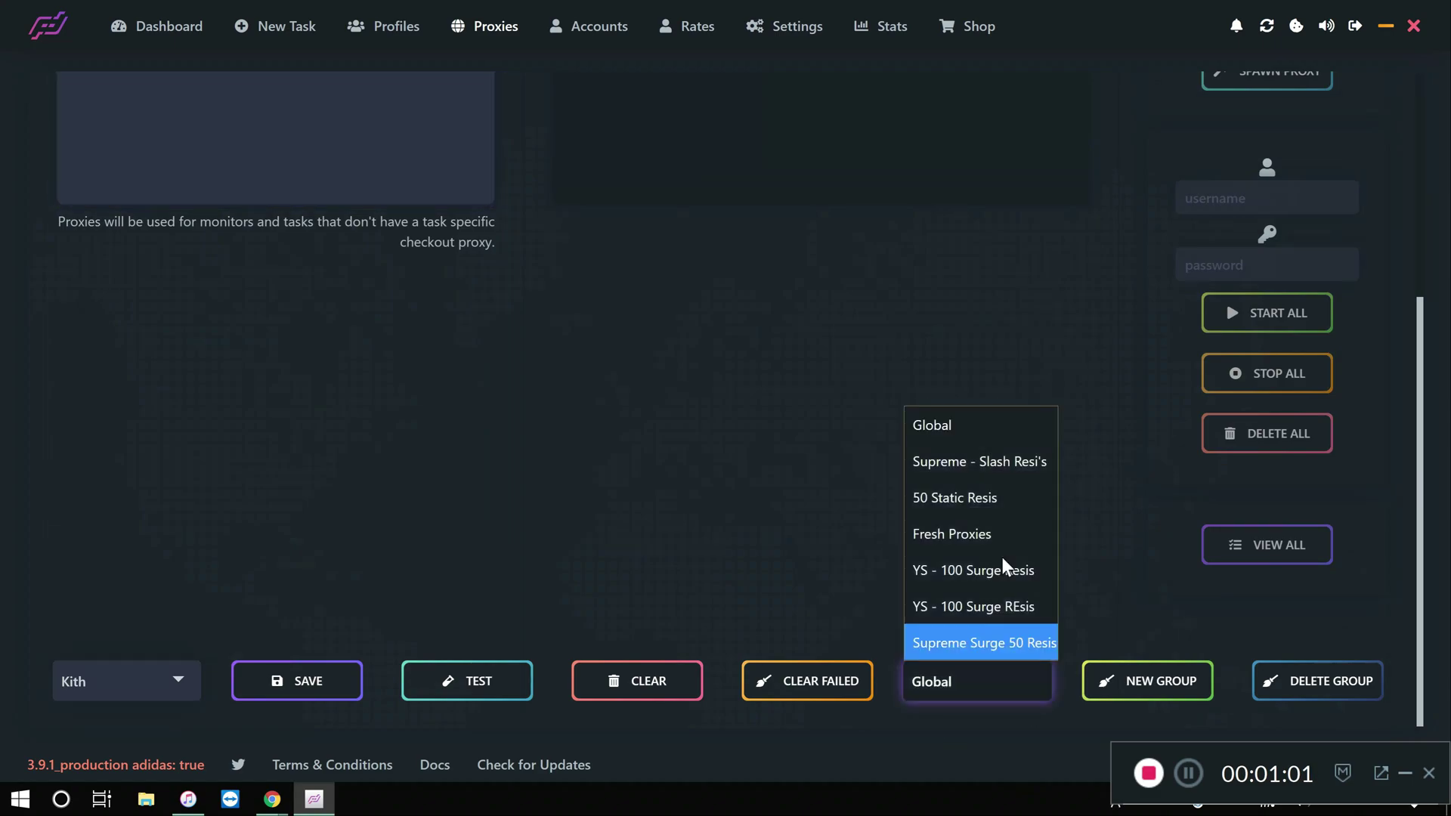
pyautogui.click(1004, 568)
pyautogui.click(993, 692)
pyautogui.click(988, 644)
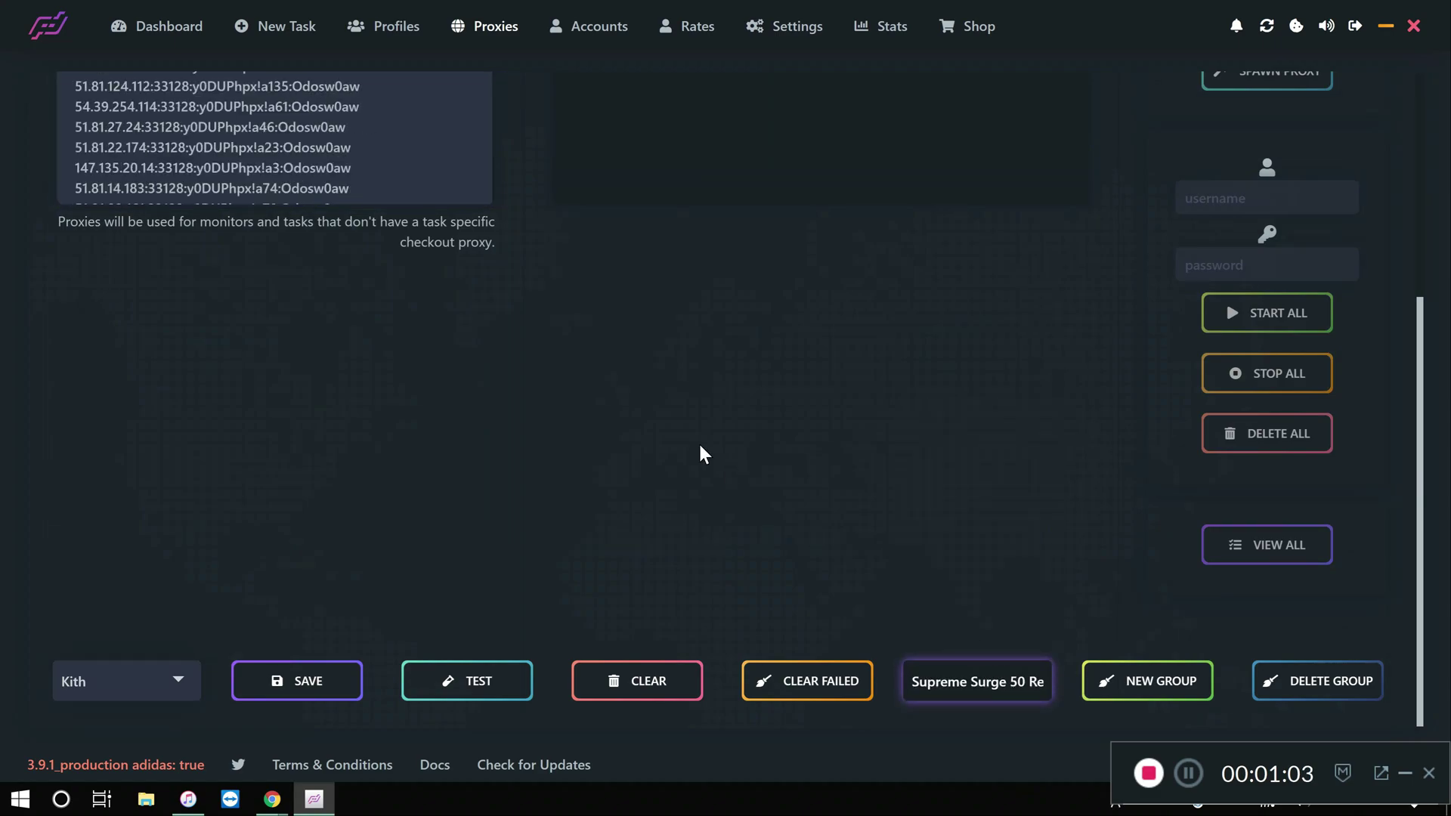
pyautogui.click(189, 25)
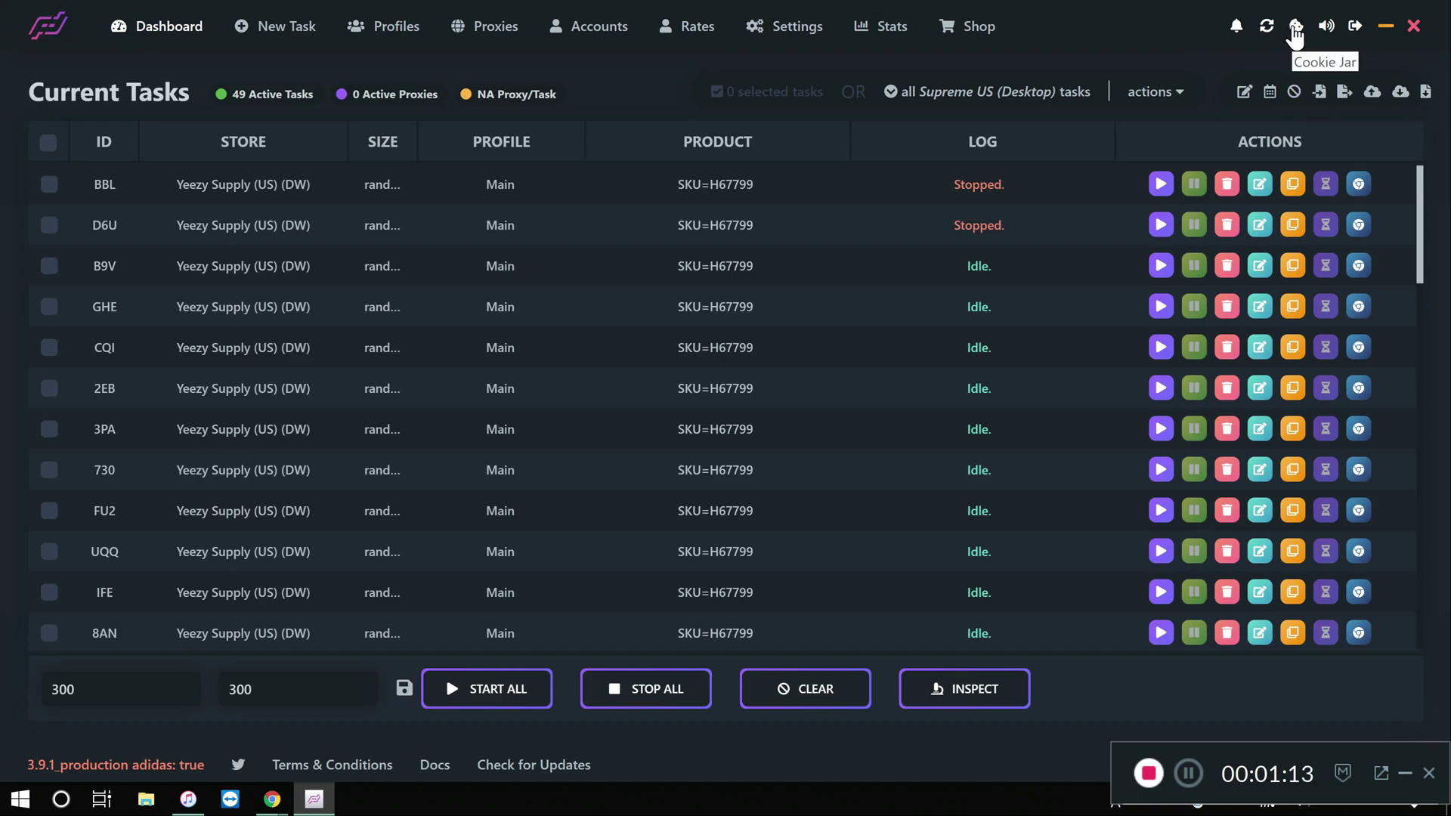
# - Open the Cookie Jar and check its proxy group choices, leaving GLOBAL selected
pyautogui.click(1295, 32)
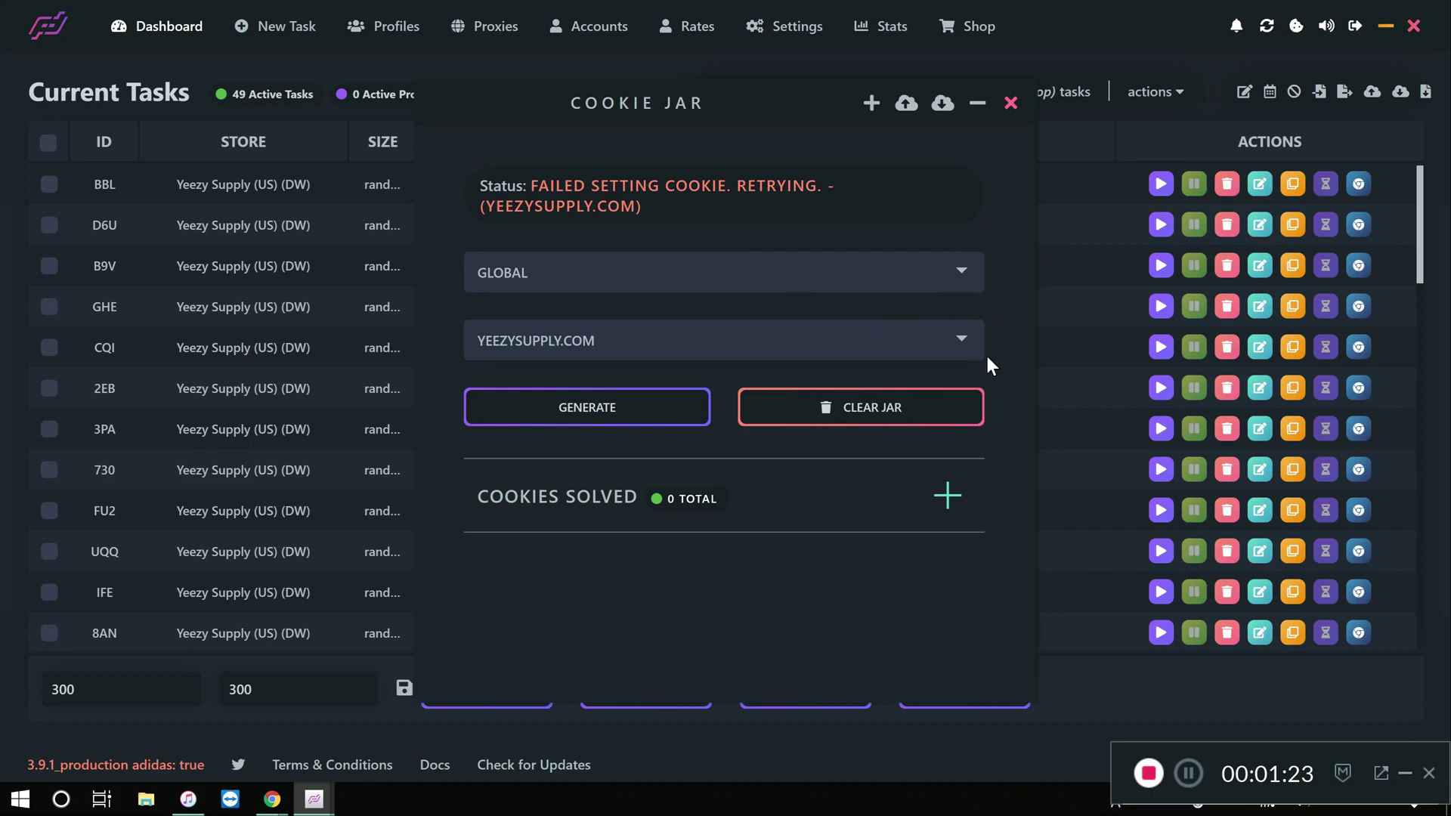
pyautogui.click(968, 279)
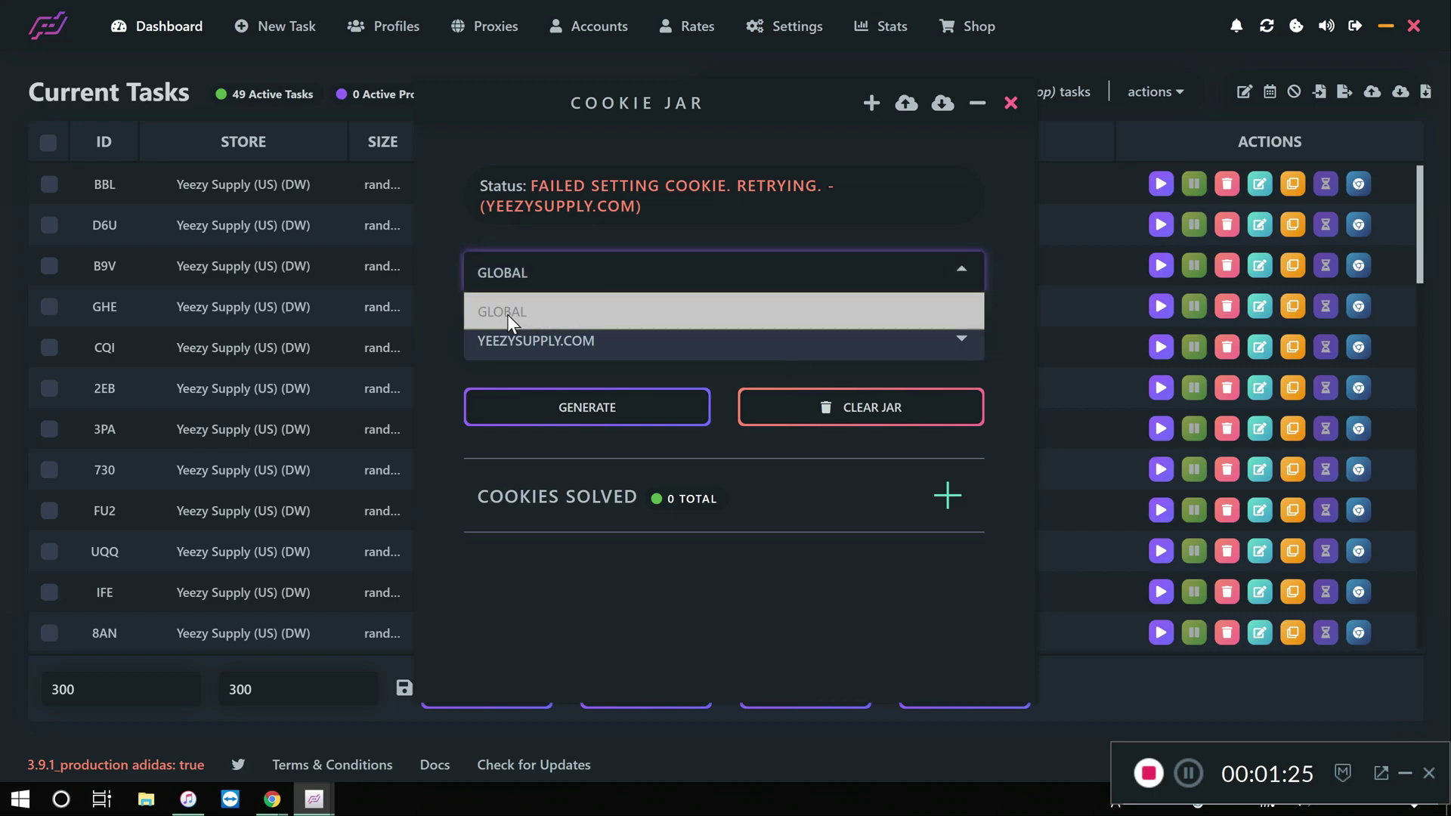
pyautogui.click(949, 218)
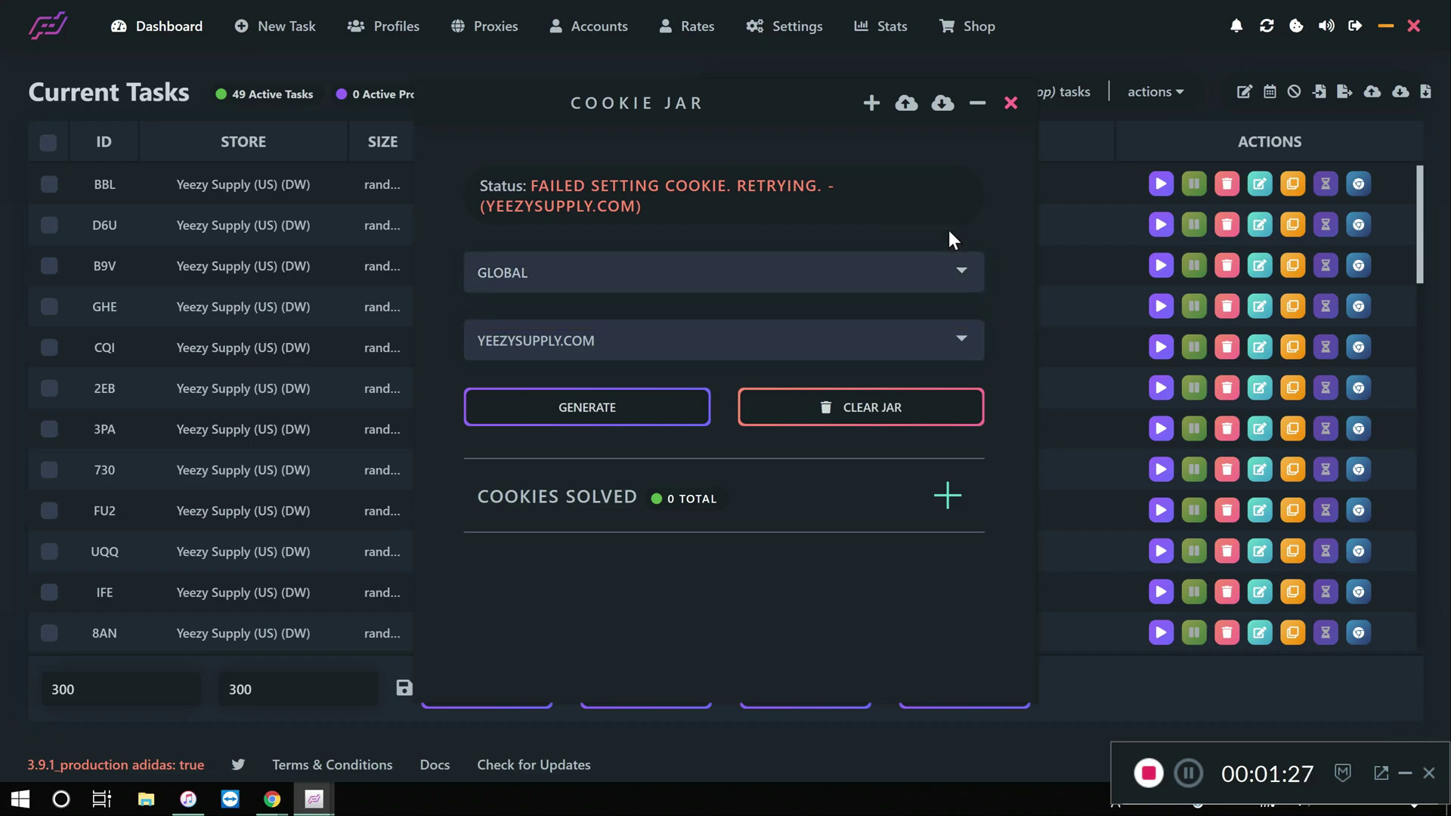
# - Examine the list of sites available for cookie generation in the Cookie Jar
pyautogui.click(952, 340)
pyautogui.scroll(-5, 752, 604)
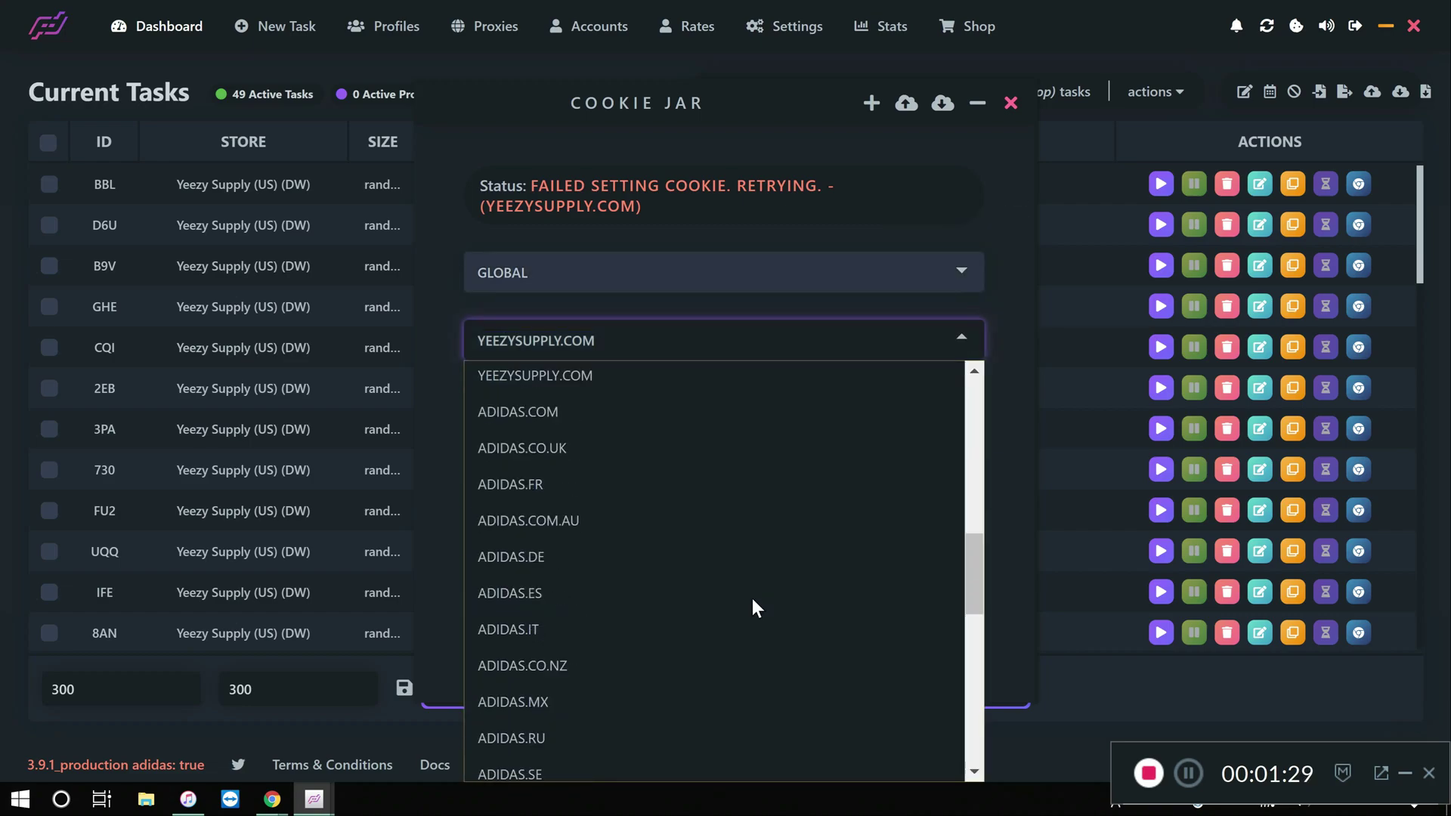
pyautogui.scroll(-5, 751, 597)
pyautogui.scroll(10, 691, 517)
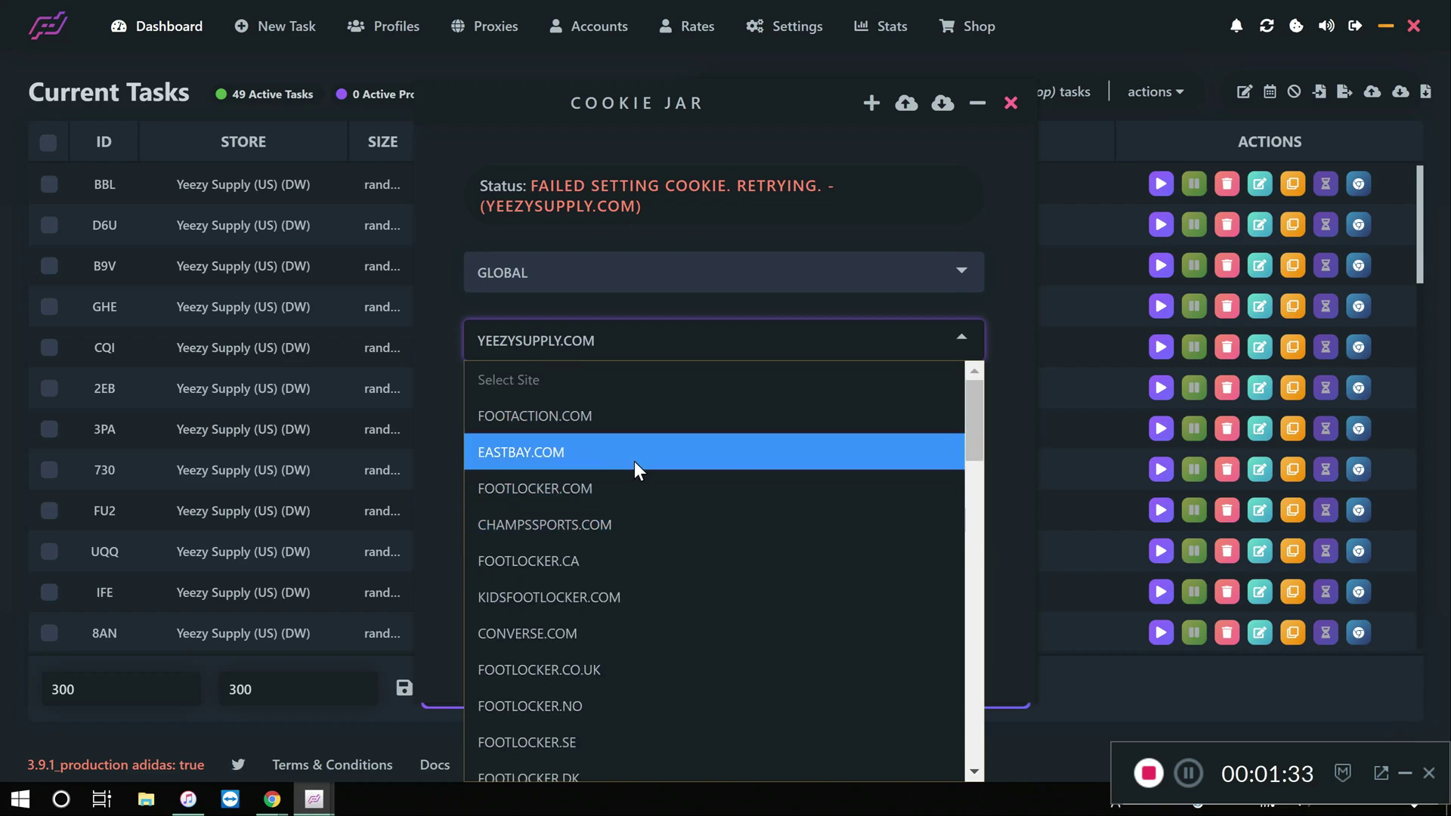
pyautogui.scroll(-8, 635, 465)
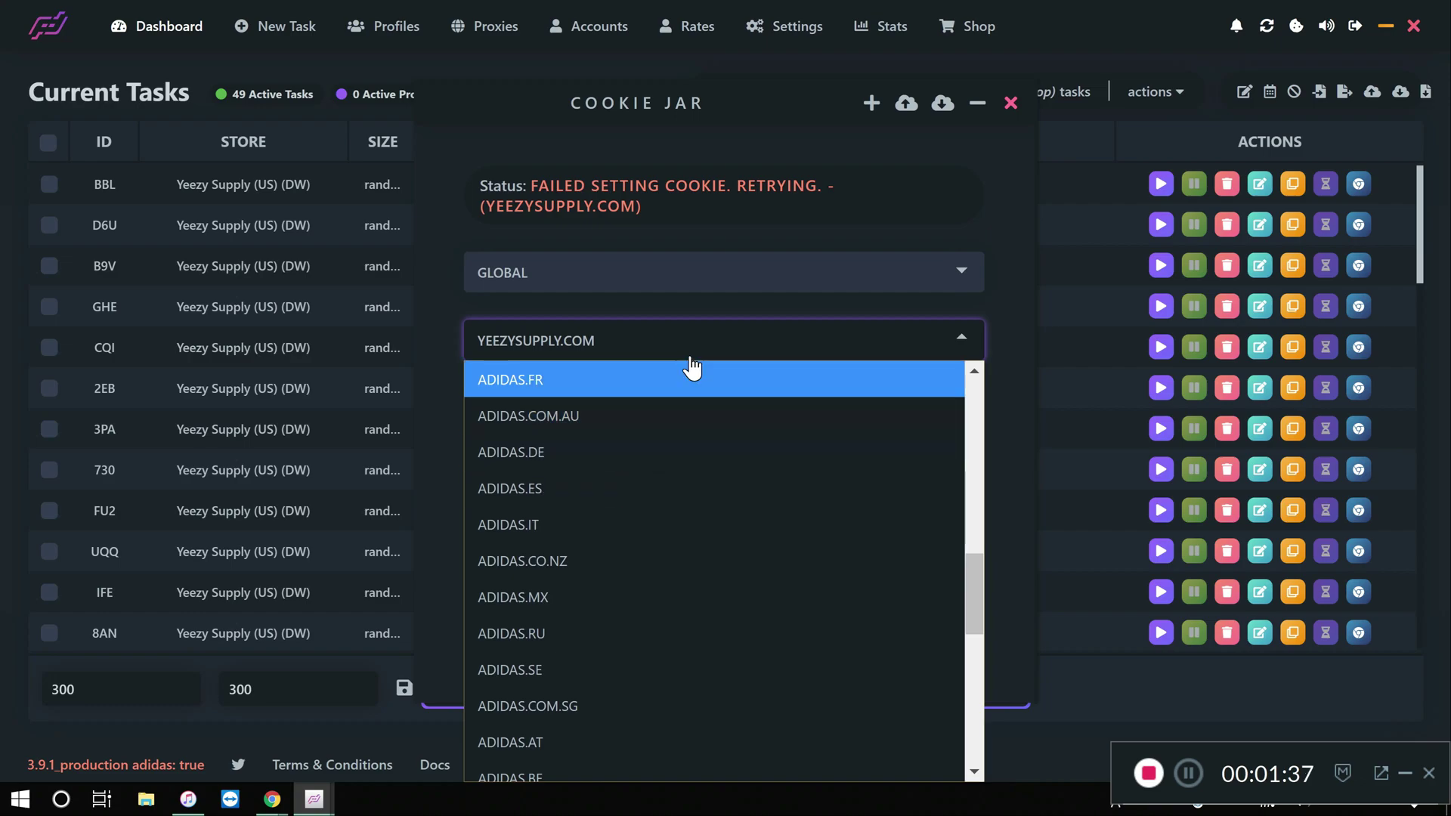
pyautogui.scroll(-5, 673, 559)
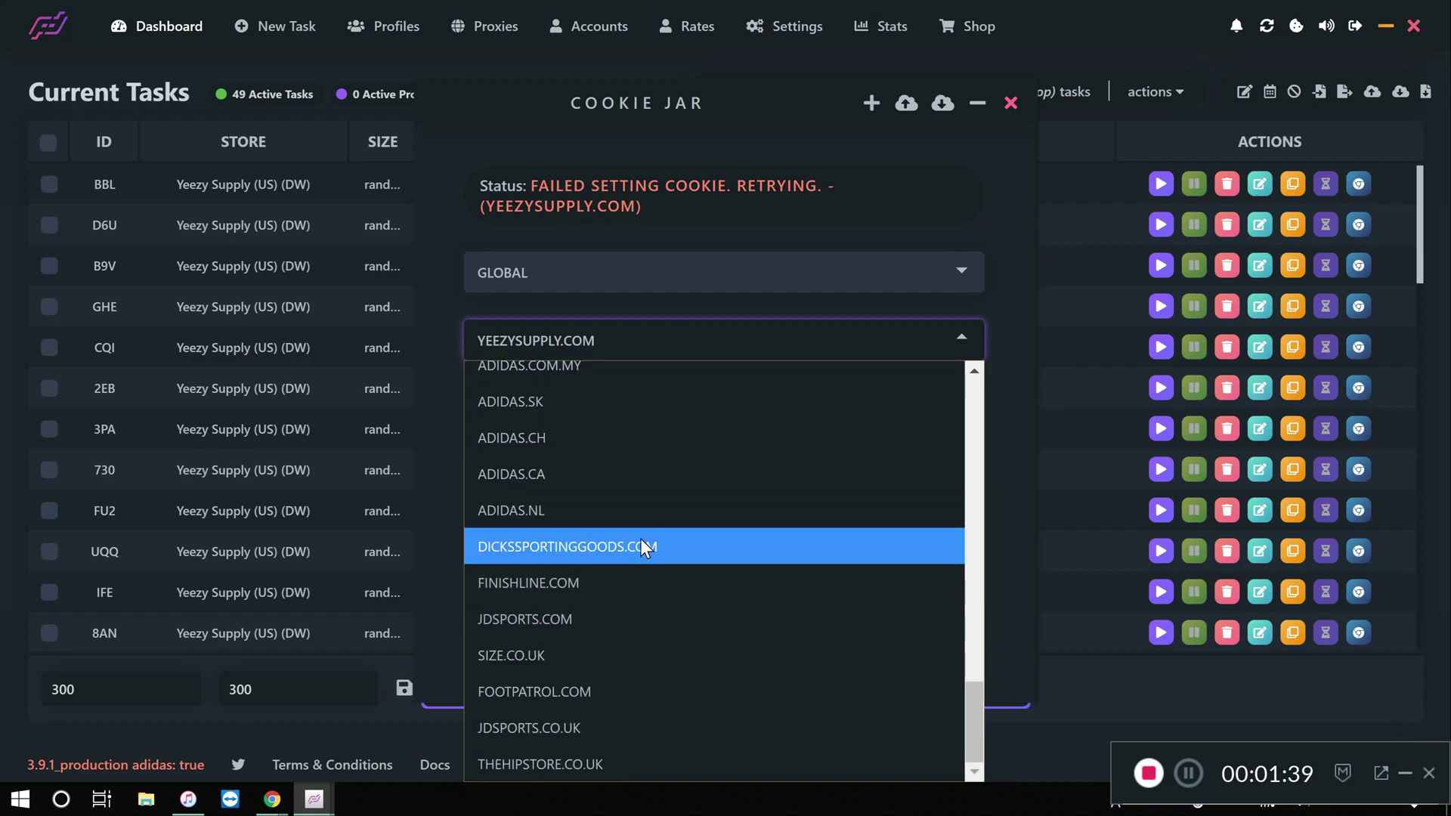
pyautogui.scroll(13, 718, 545)
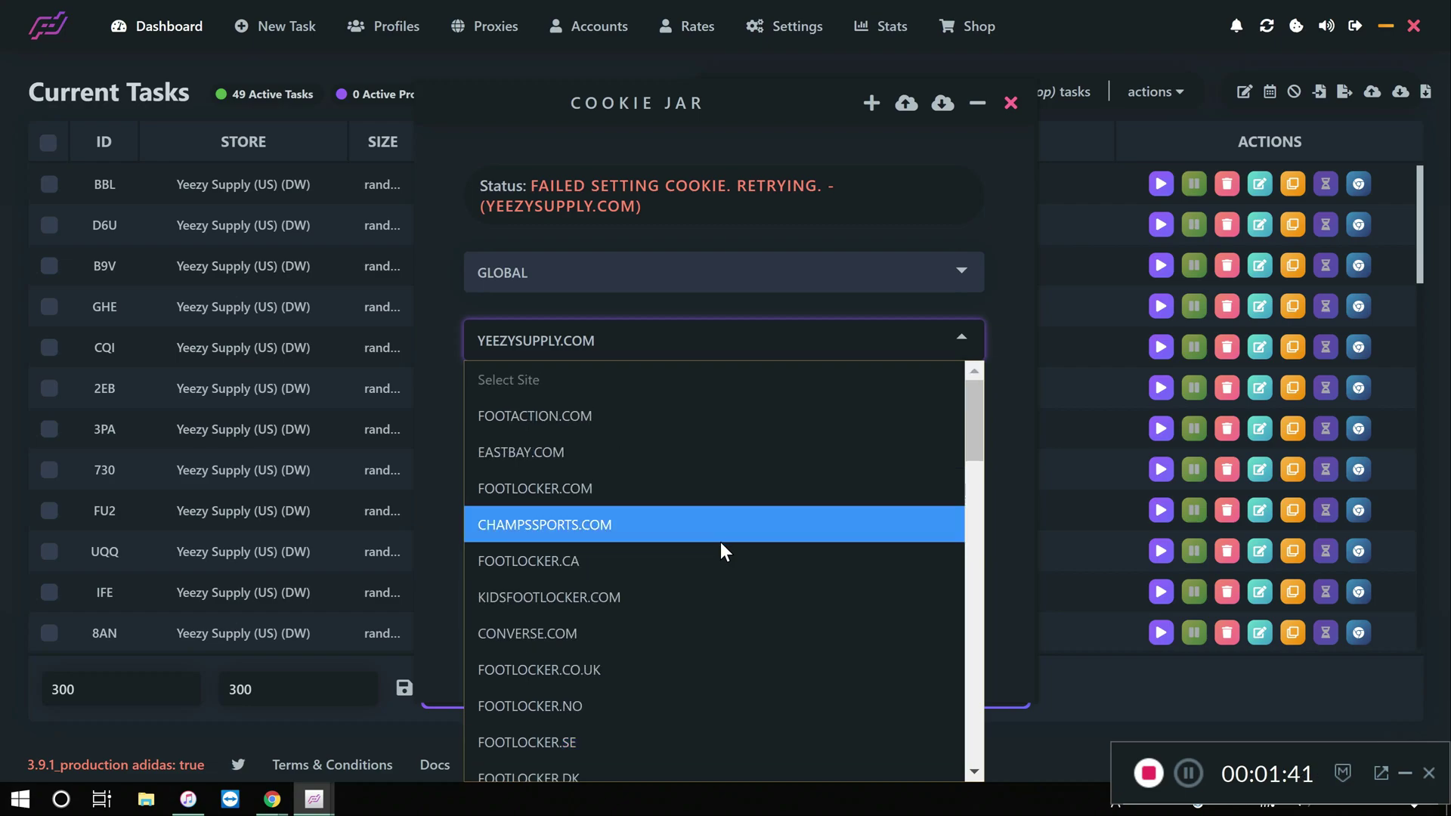
pyautogui.scroll(-8, 720, 542)
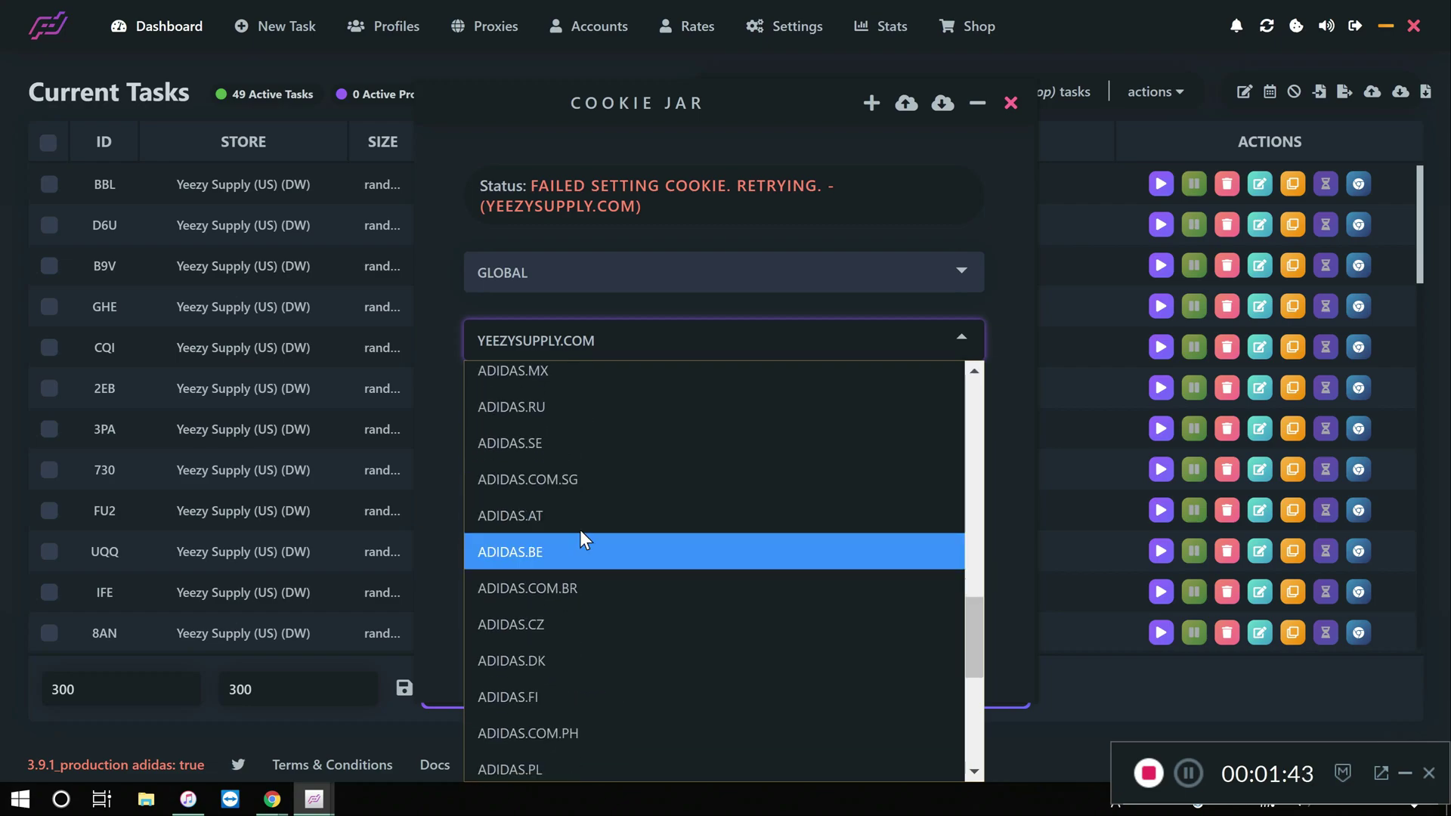
pyautogui.scroll(1, 582, 484)
pyautogui.scroll(15, 597, 454)
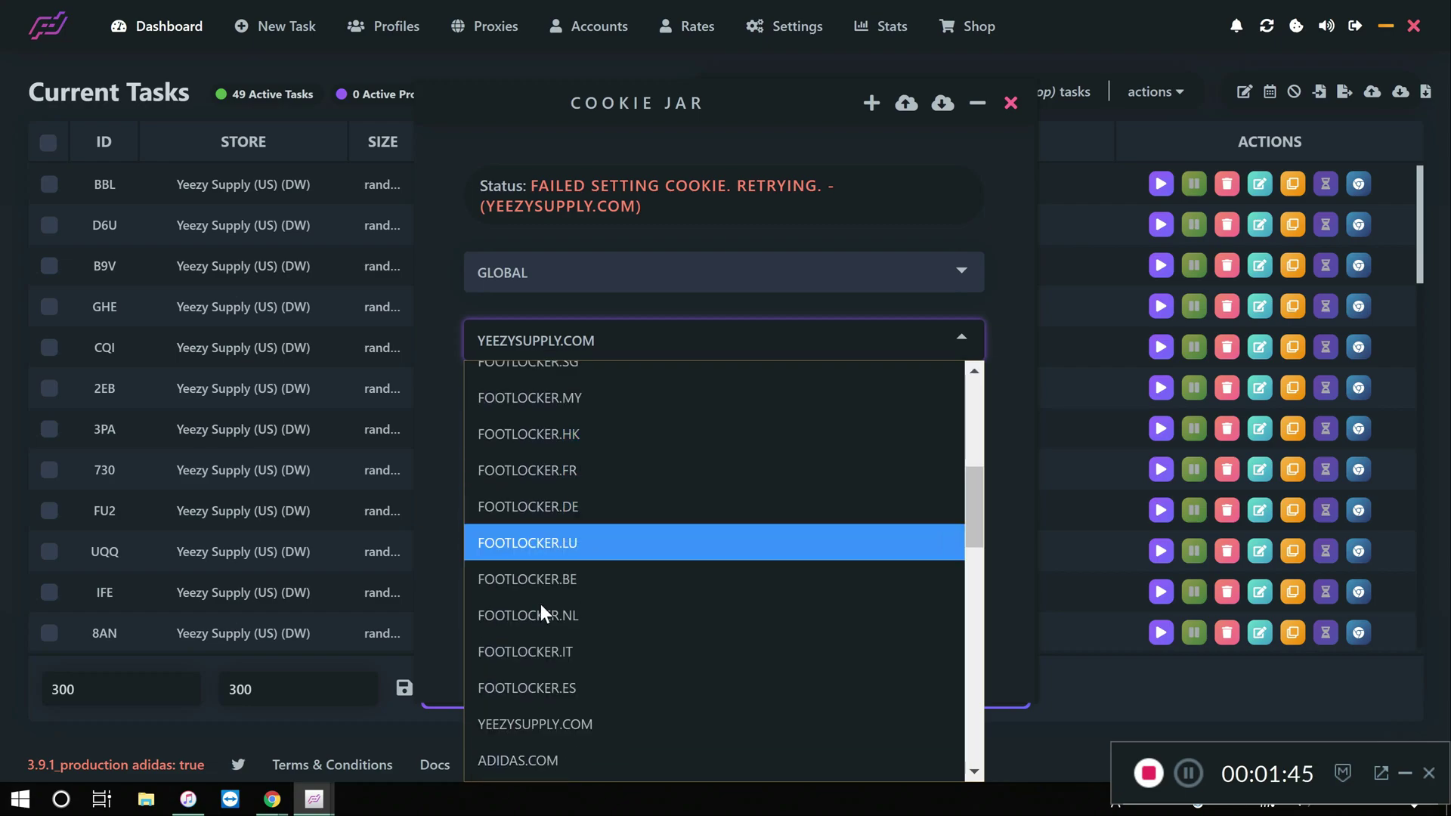
pyautogui.scroll(-2, 642, 755)
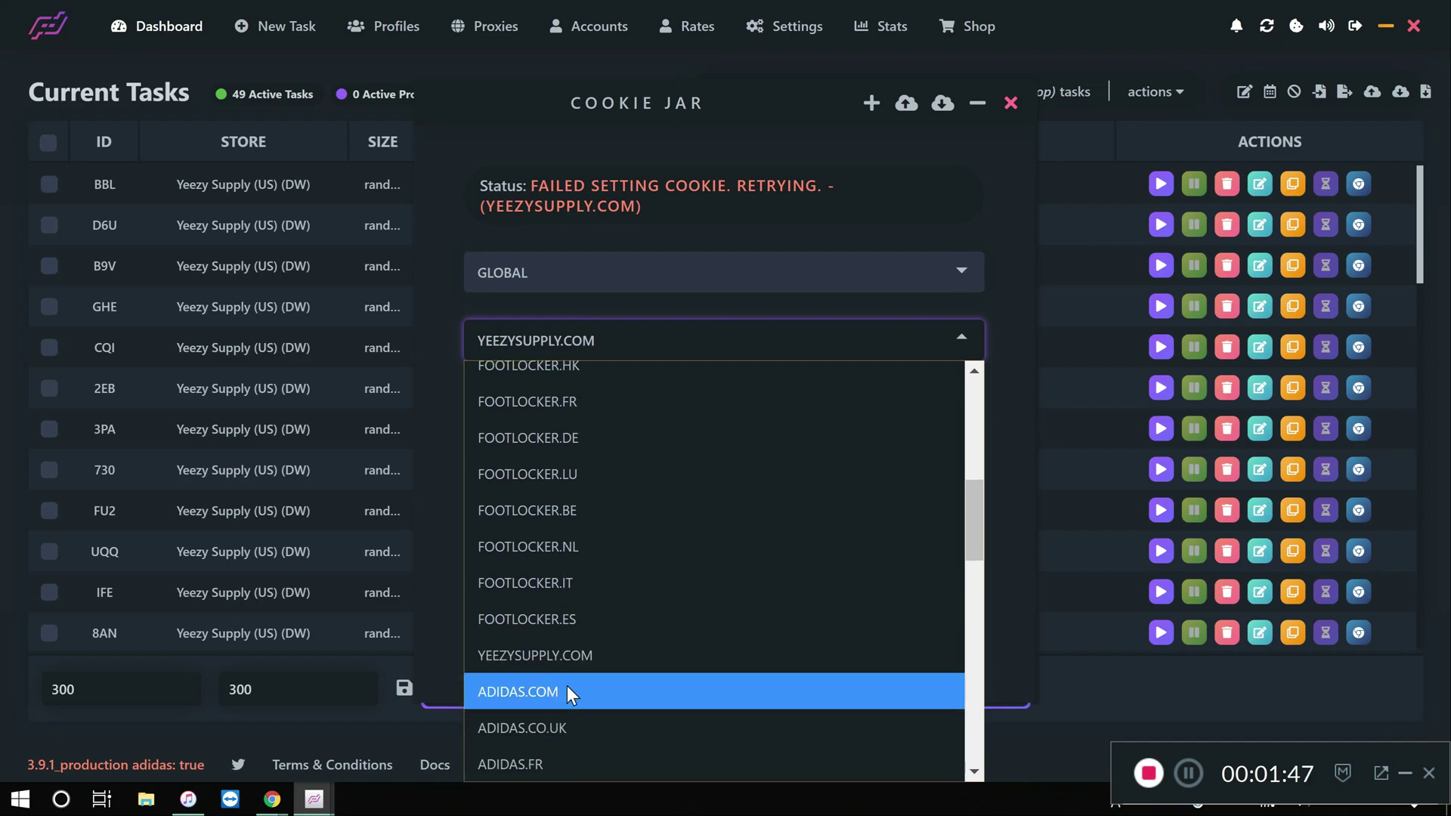
# - Choose YEEZYSUPPLY.COM as the cookie site and start generating cookies
pyautogui.click(586, 656)
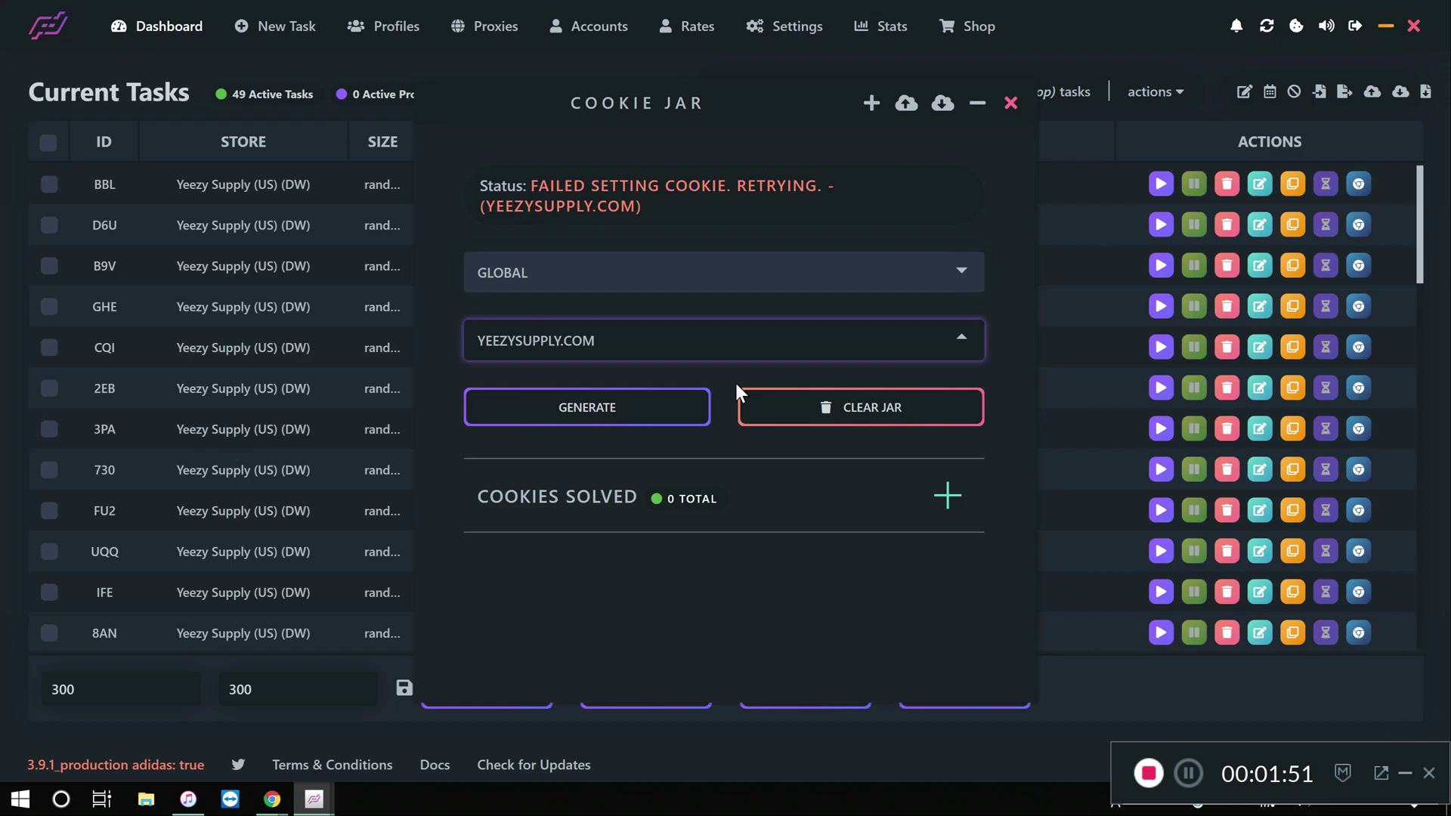
pyautogui.click(624, 405)
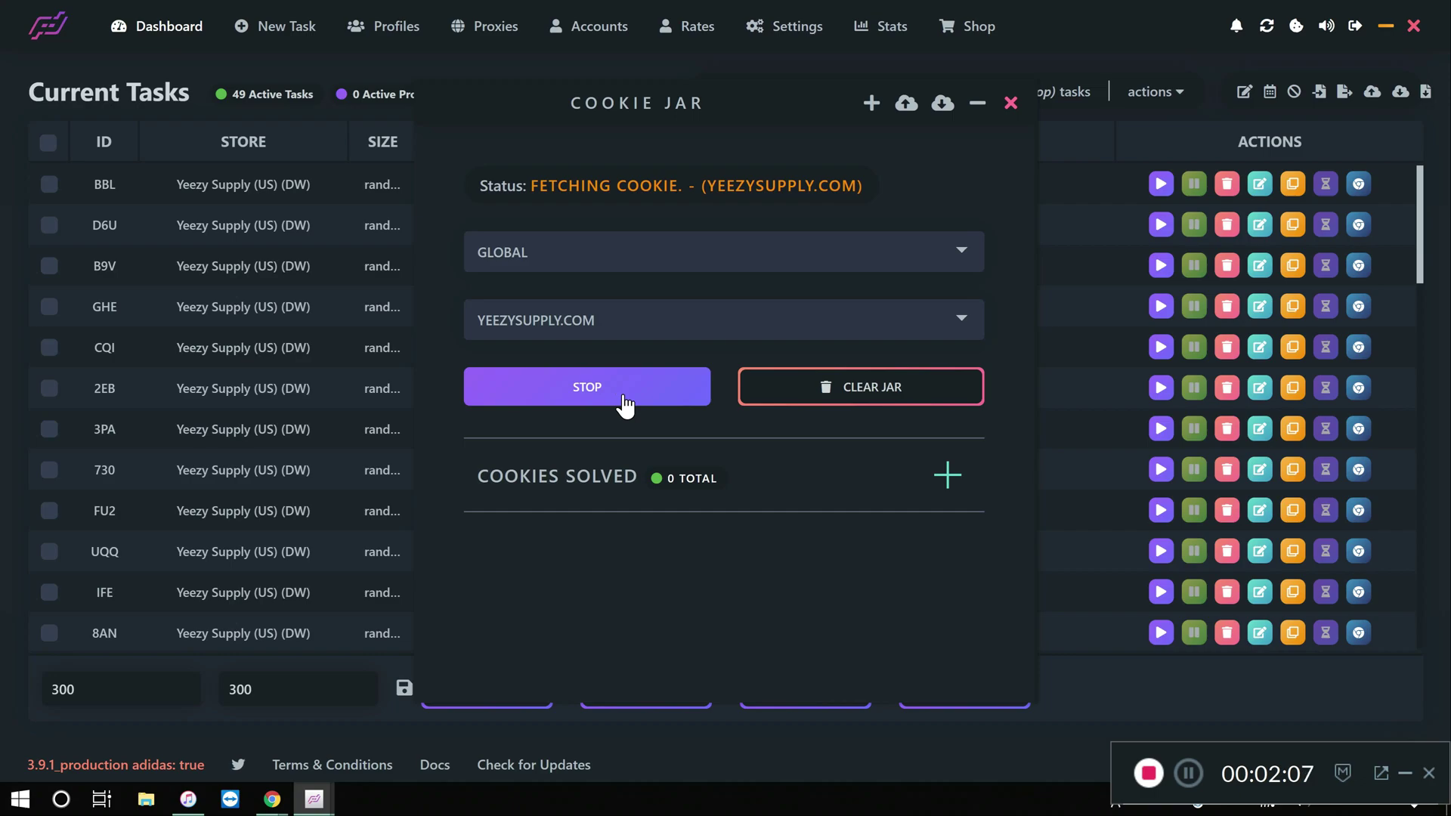
# - Minimize the Cookie Jar to show the task dashboard, and restore the Cookie Jar window
pyautogui.click(976, 106)
pyautogui.click(269, 799)
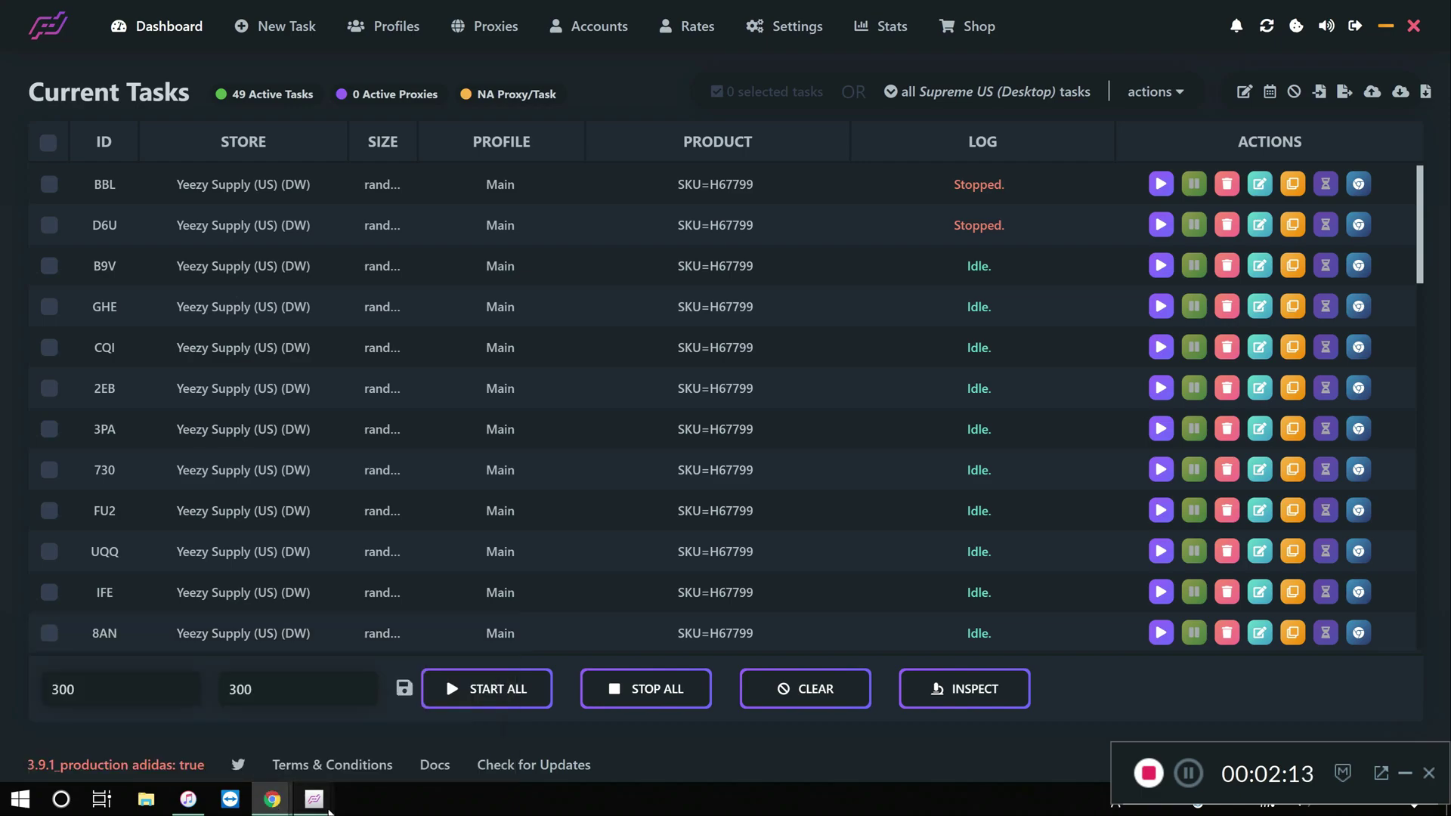
pyautogui.moveTo(314, 799)
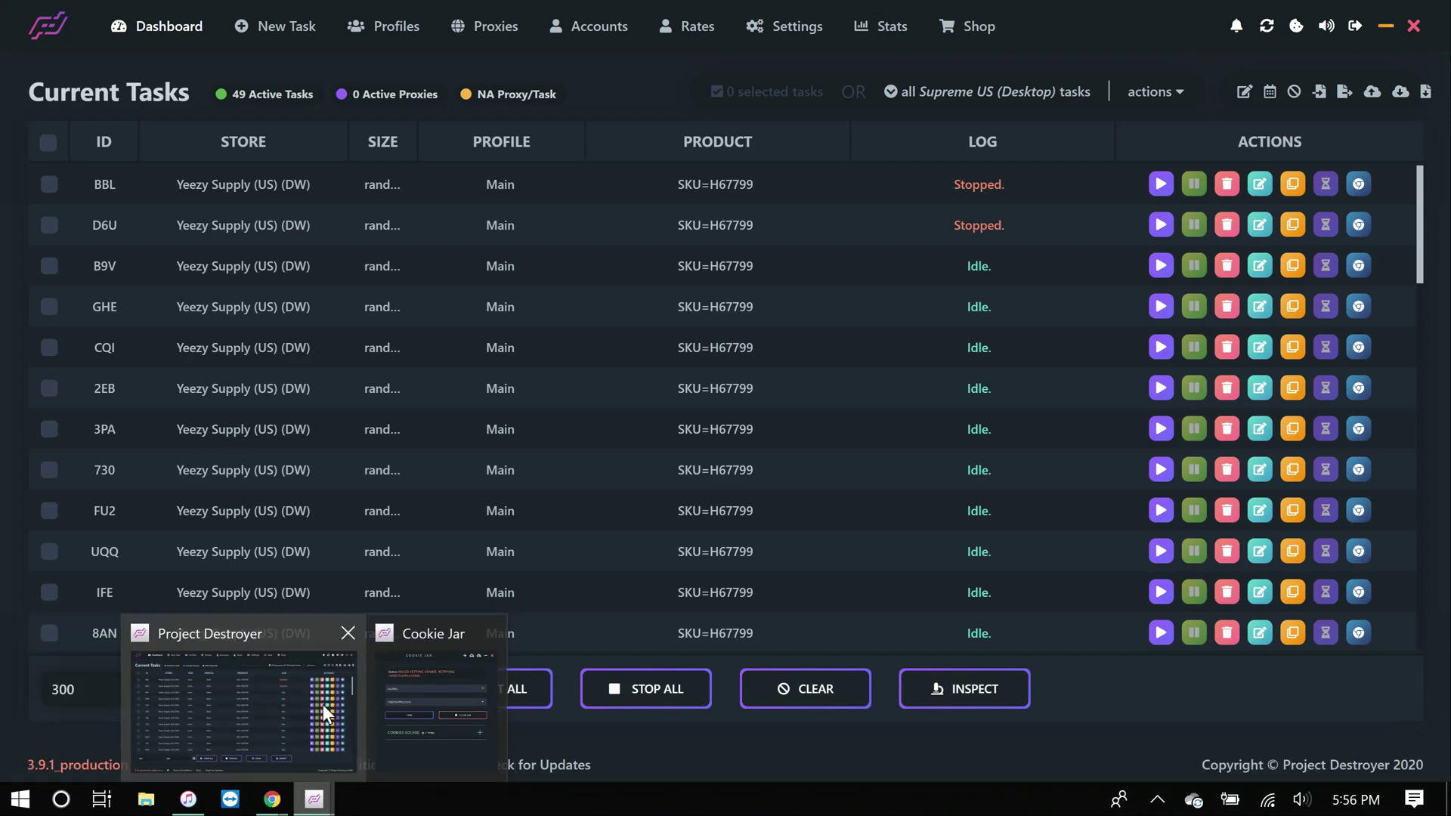
pyautogui.click(324, 705)
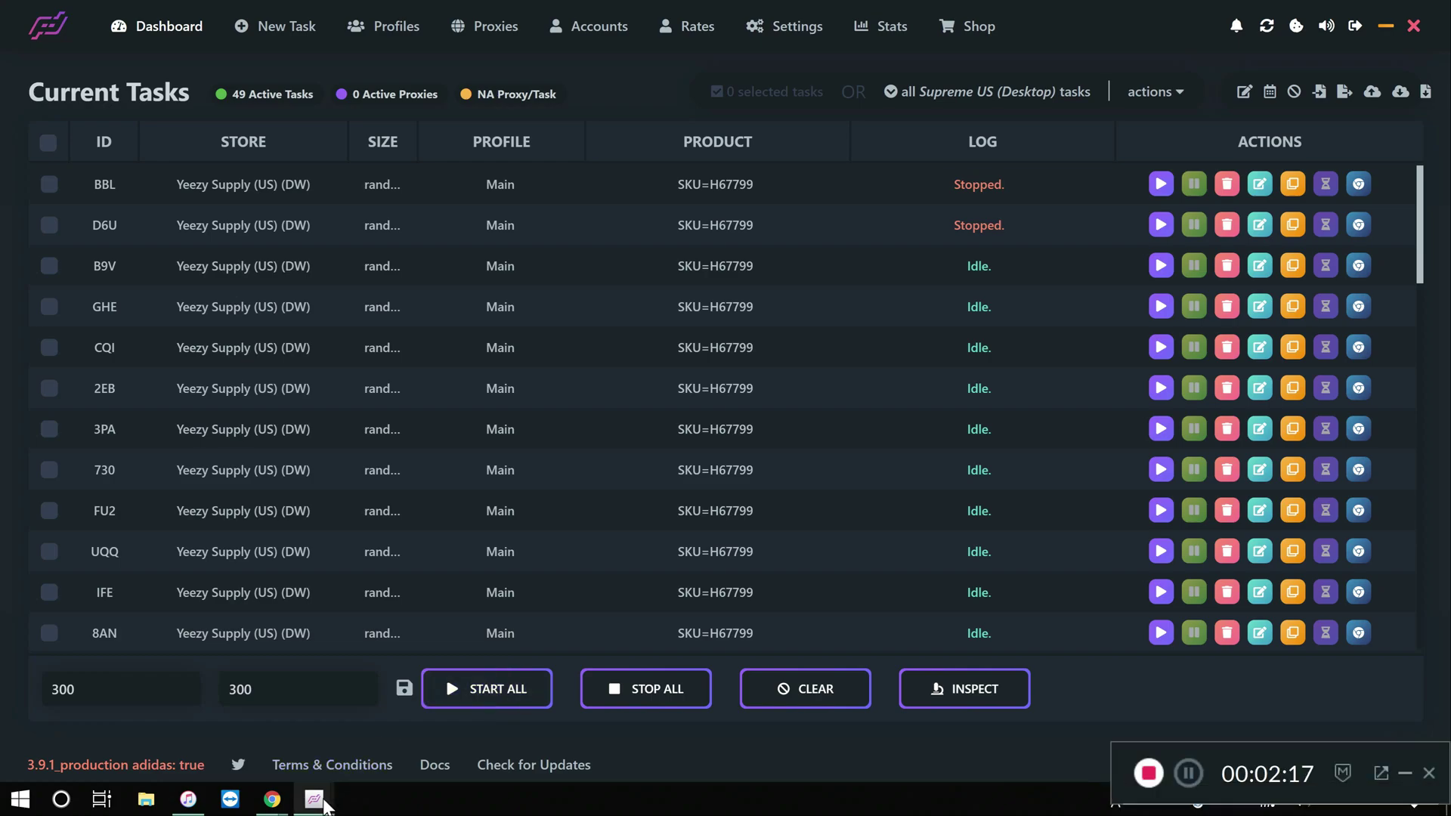
pyautogui.moveTo(325, 805)
pyautogui.click(463, 680)
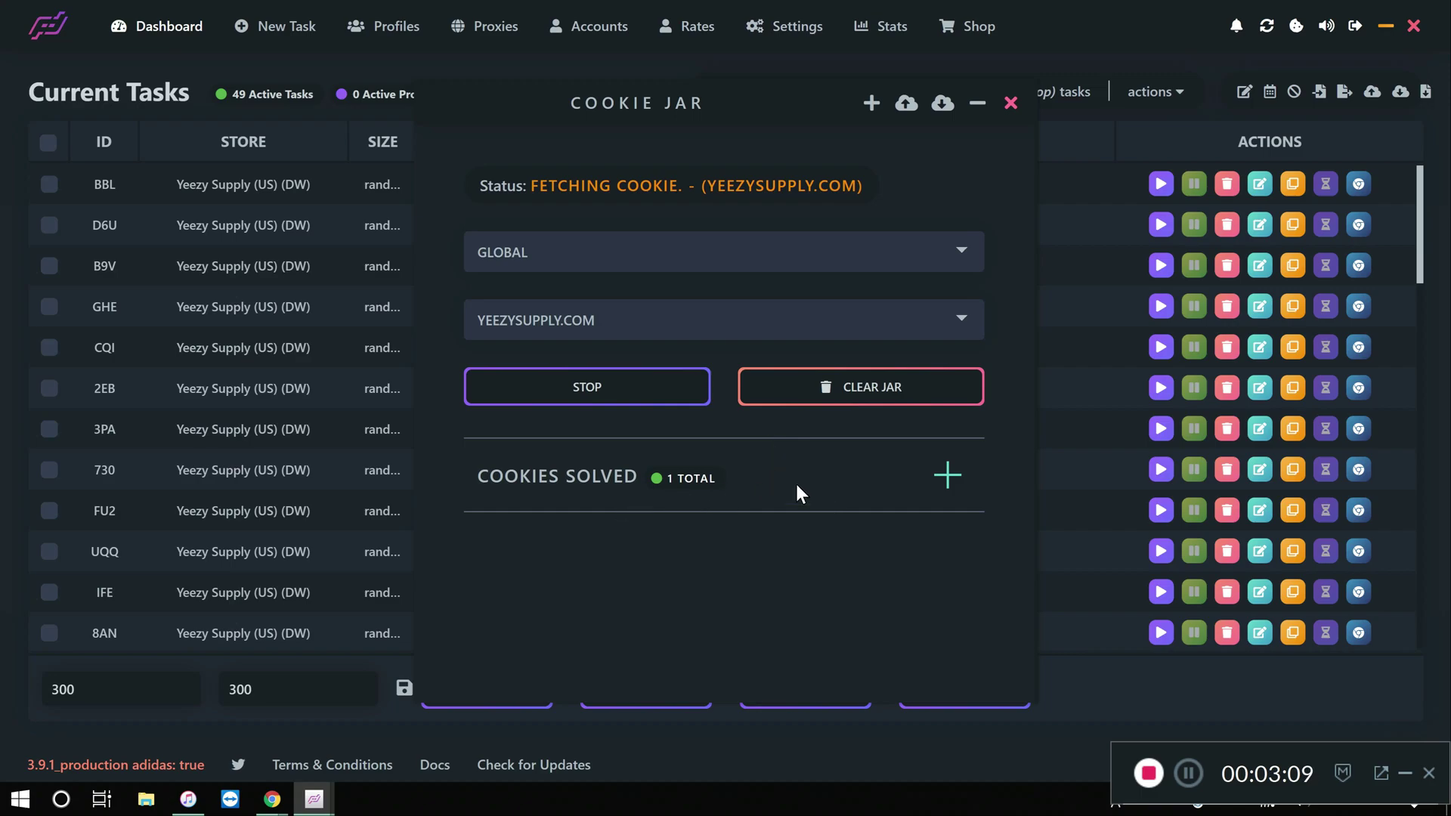
# - Check the solved cookies total, minimizing and restoring the Cookie Jar while generation runs
pyautogui.moveTo(599, 464); pyautogui.dragTo(709, 461)
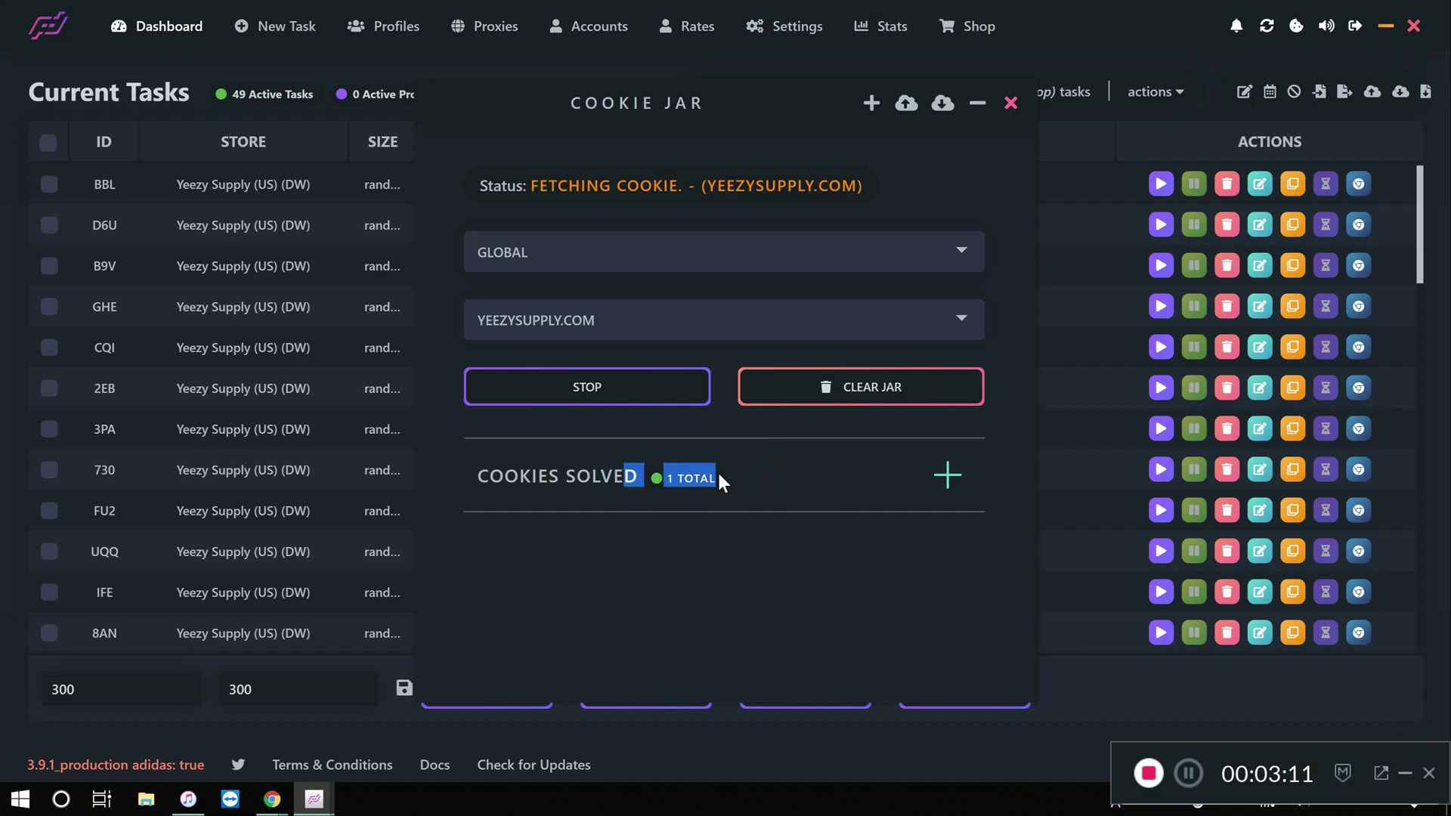
pyautogui.click(716, 471)
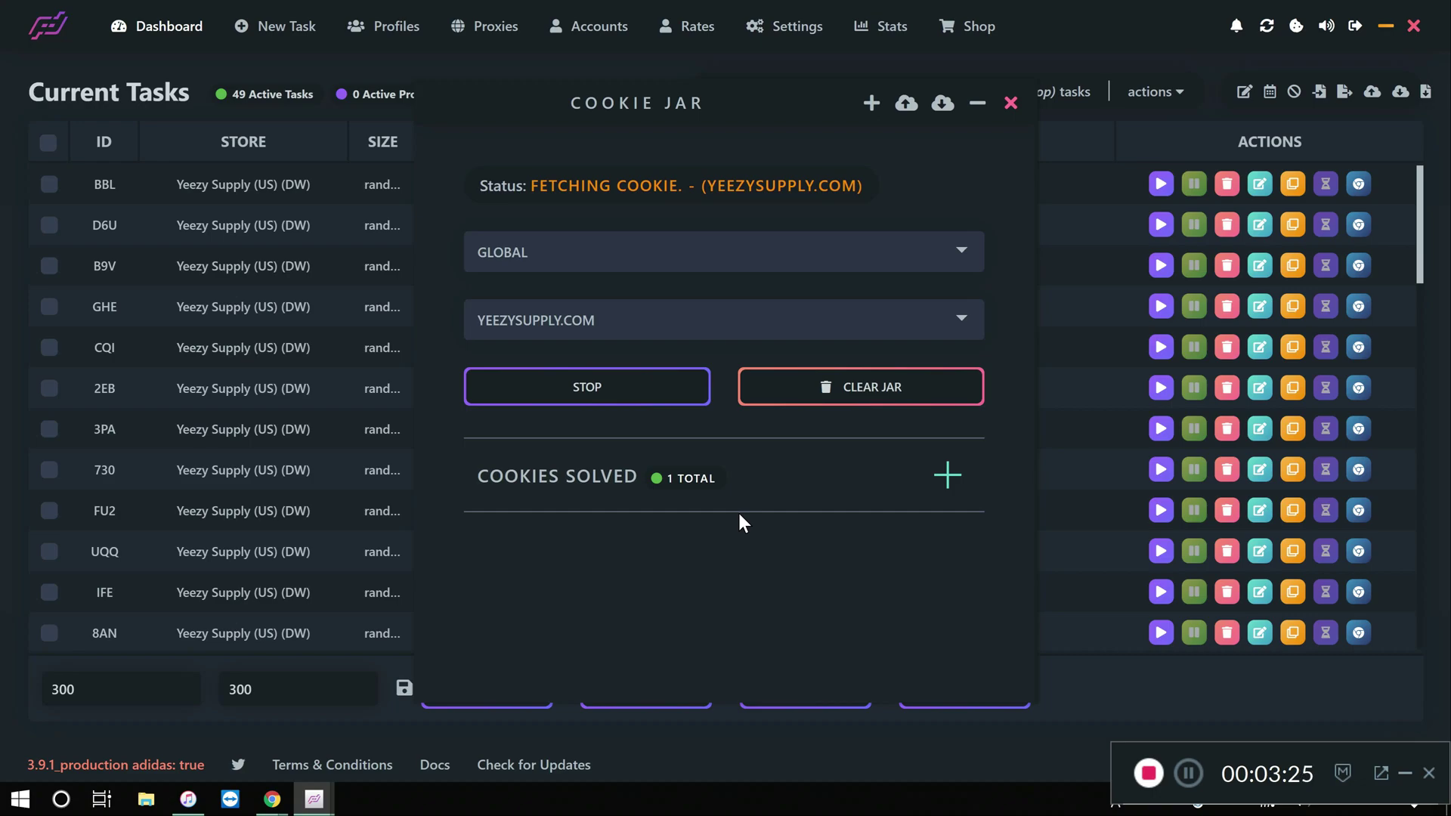
pyautogui.click(979, 111)
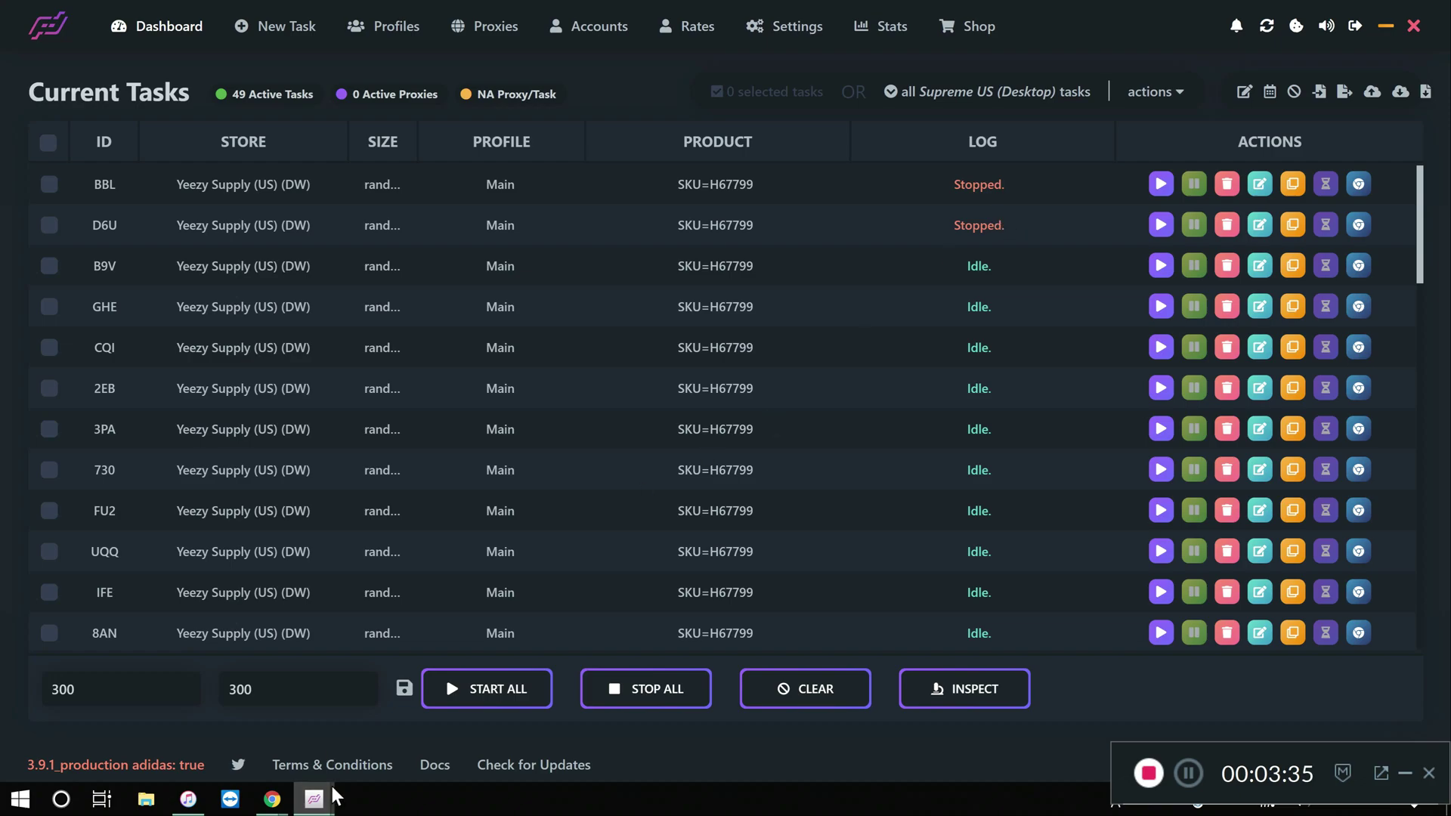
pyautogui.moveTo(317, 798)
pyautogui.click(424, 744)
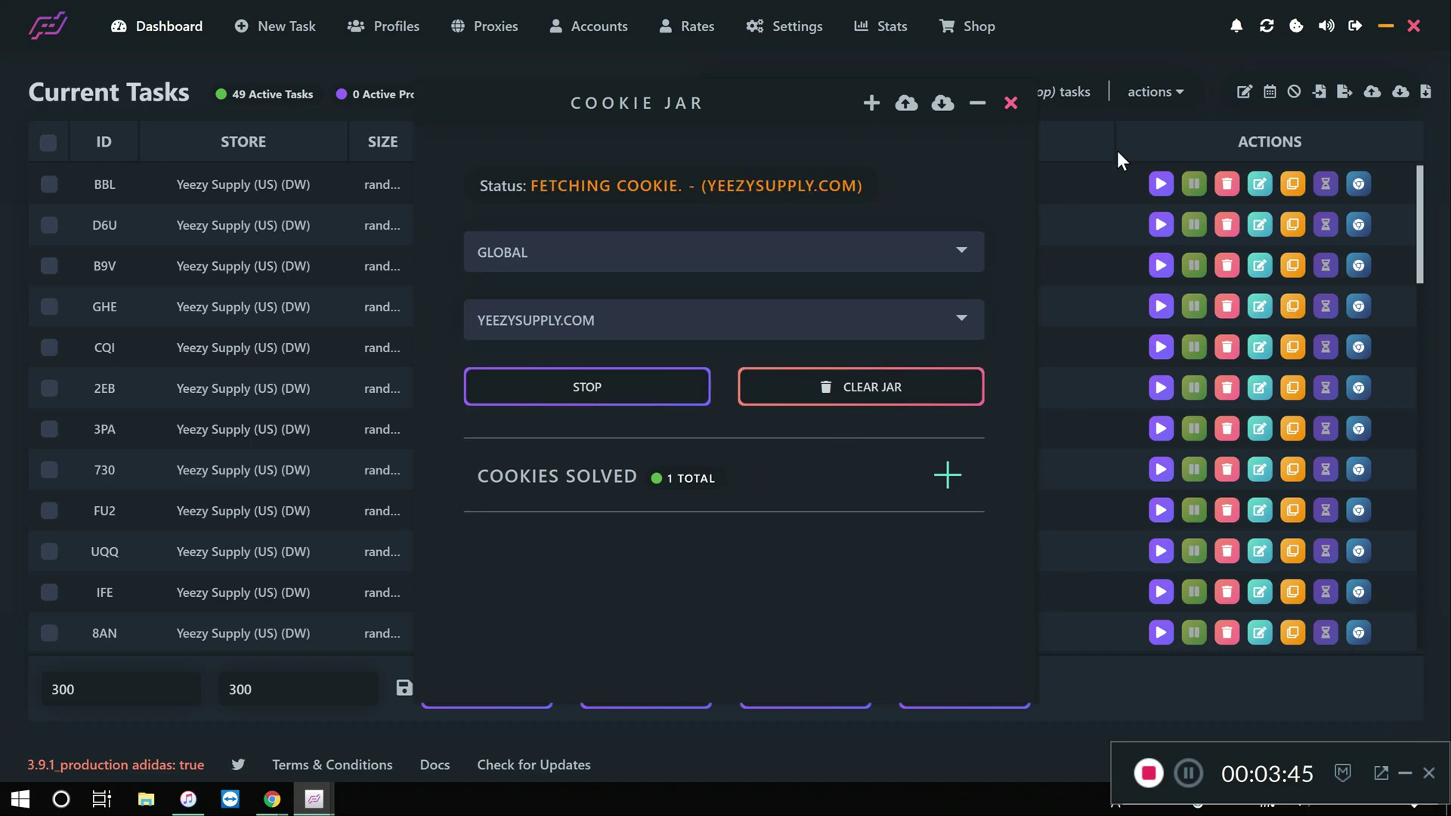
pyautogui.click(982, 100)
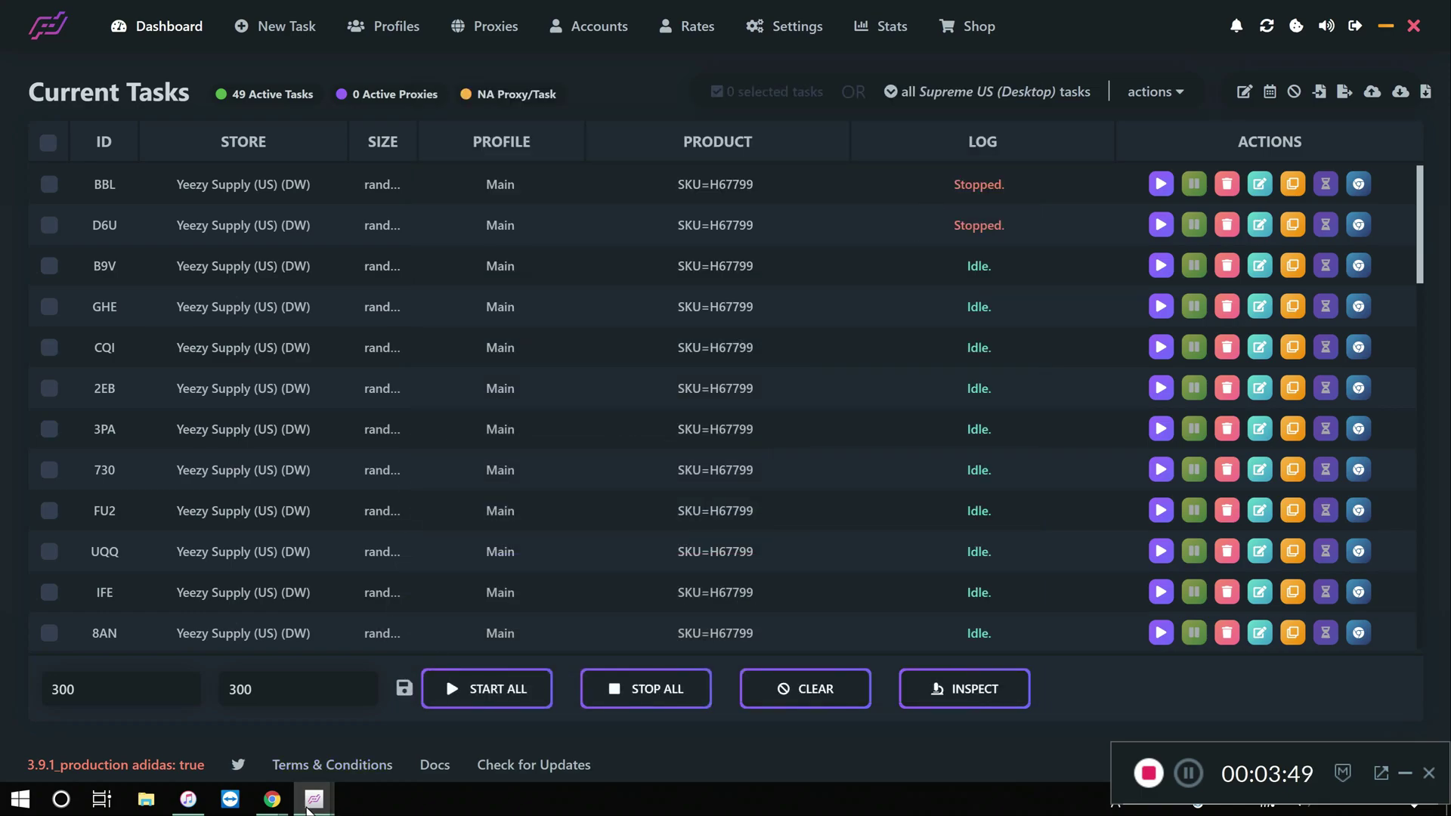
pyautogui.moveTo(336, 804)
pyautogui.click(423, 699)
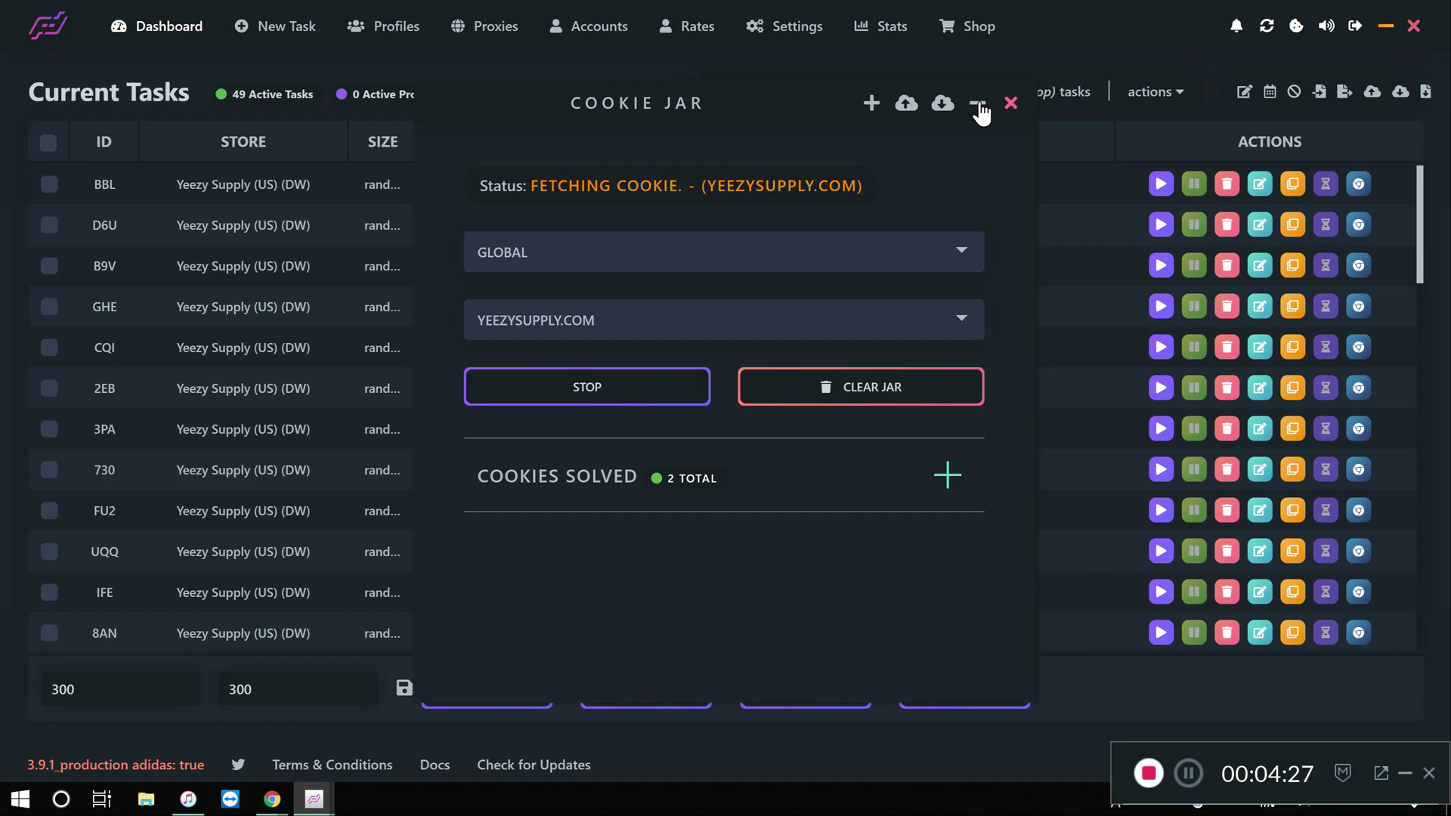
# - Minimize the Cookie Jar and look over the task list on the dashboard
pyautogui.click(979, 106)
pyautogui.scroll(-1, 1026, 505)
pyautogui.scroll(-5, 1026, 505)
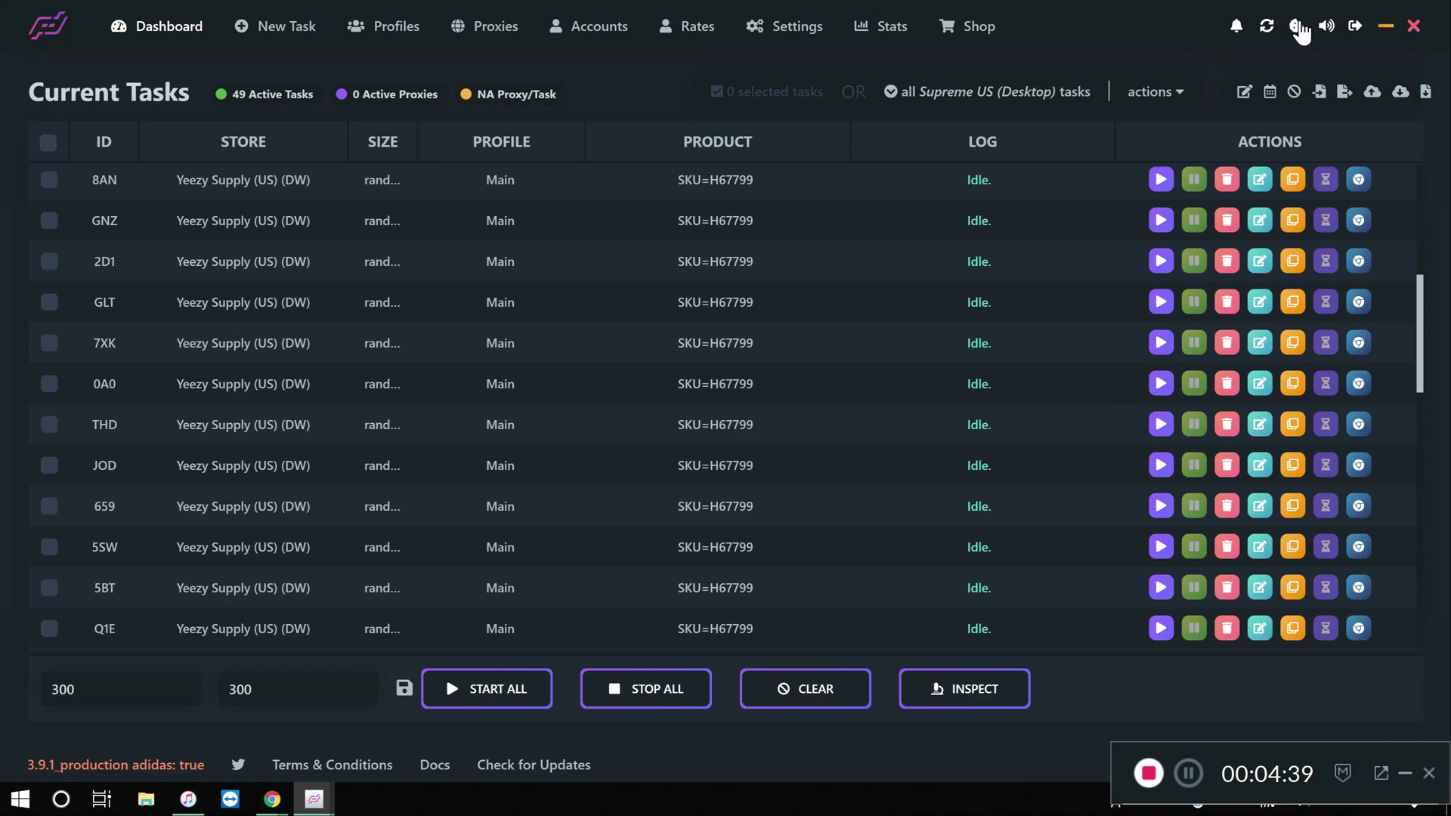
# - Reopen the Cookie Jar and stop the cookie generation for YEEZYSUPPLY.COM
pyautogui.click(1296, 26)
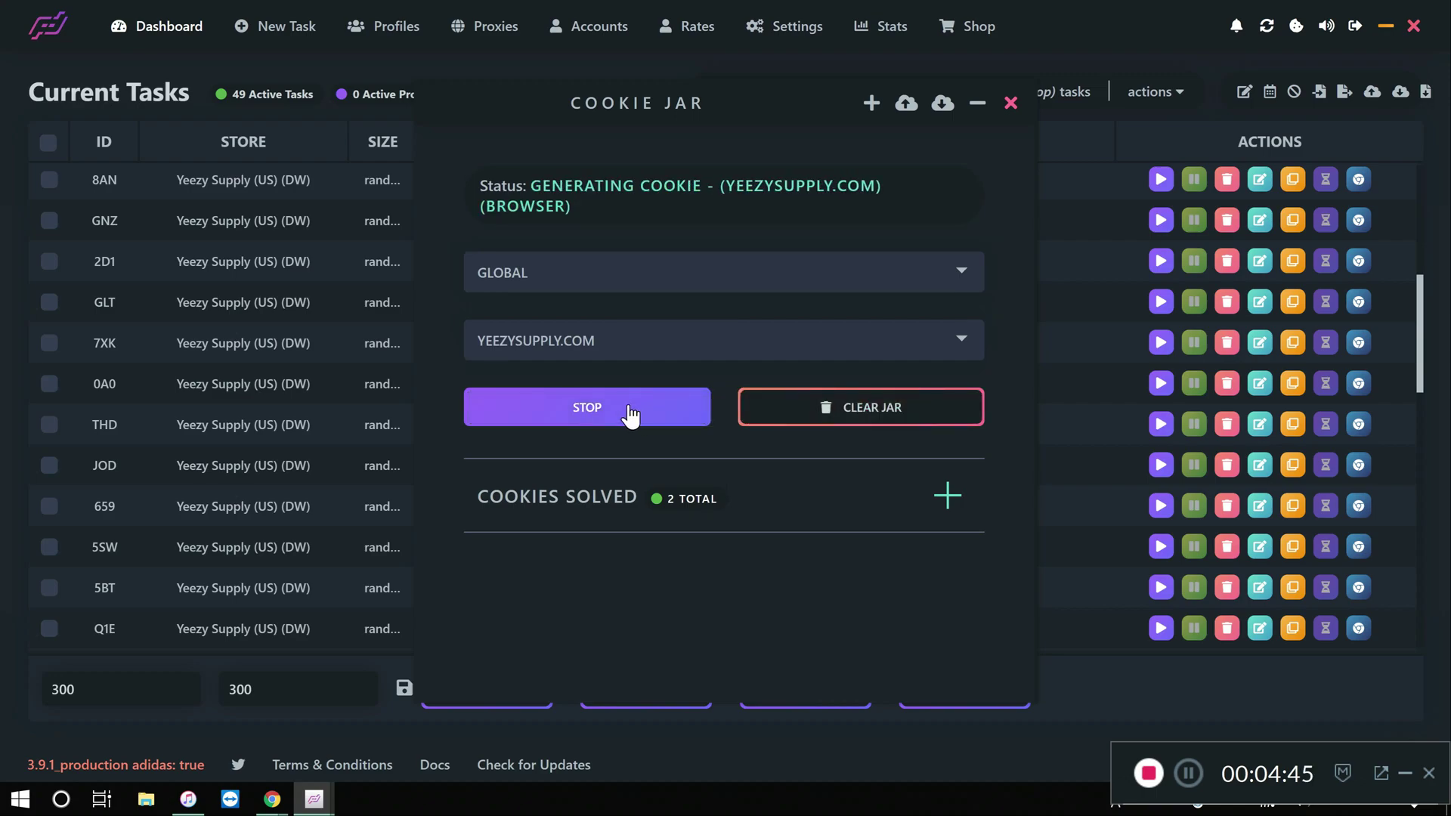
pyautogui.click(629, 414)
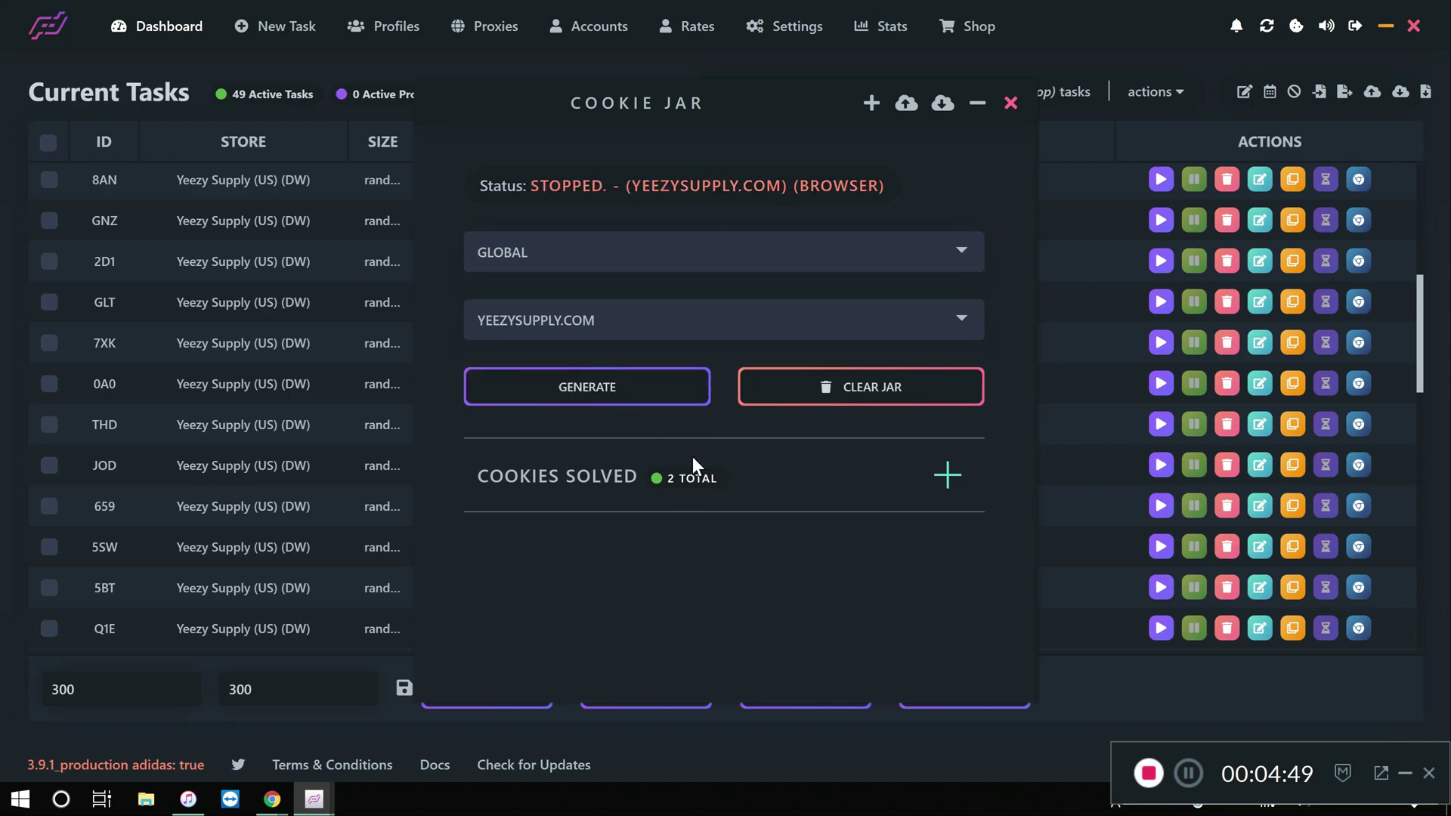
# - Clear the solved cookies from the Cookie Jar and minimize its window to get back to the task dashboard
pyautogui.click(832, 389)
pyautogui.moveTo(594, 469); pyautogui.dragTo(683, 468)
pyautogui.click(683, 468)
pyautogui.click(977, 104)
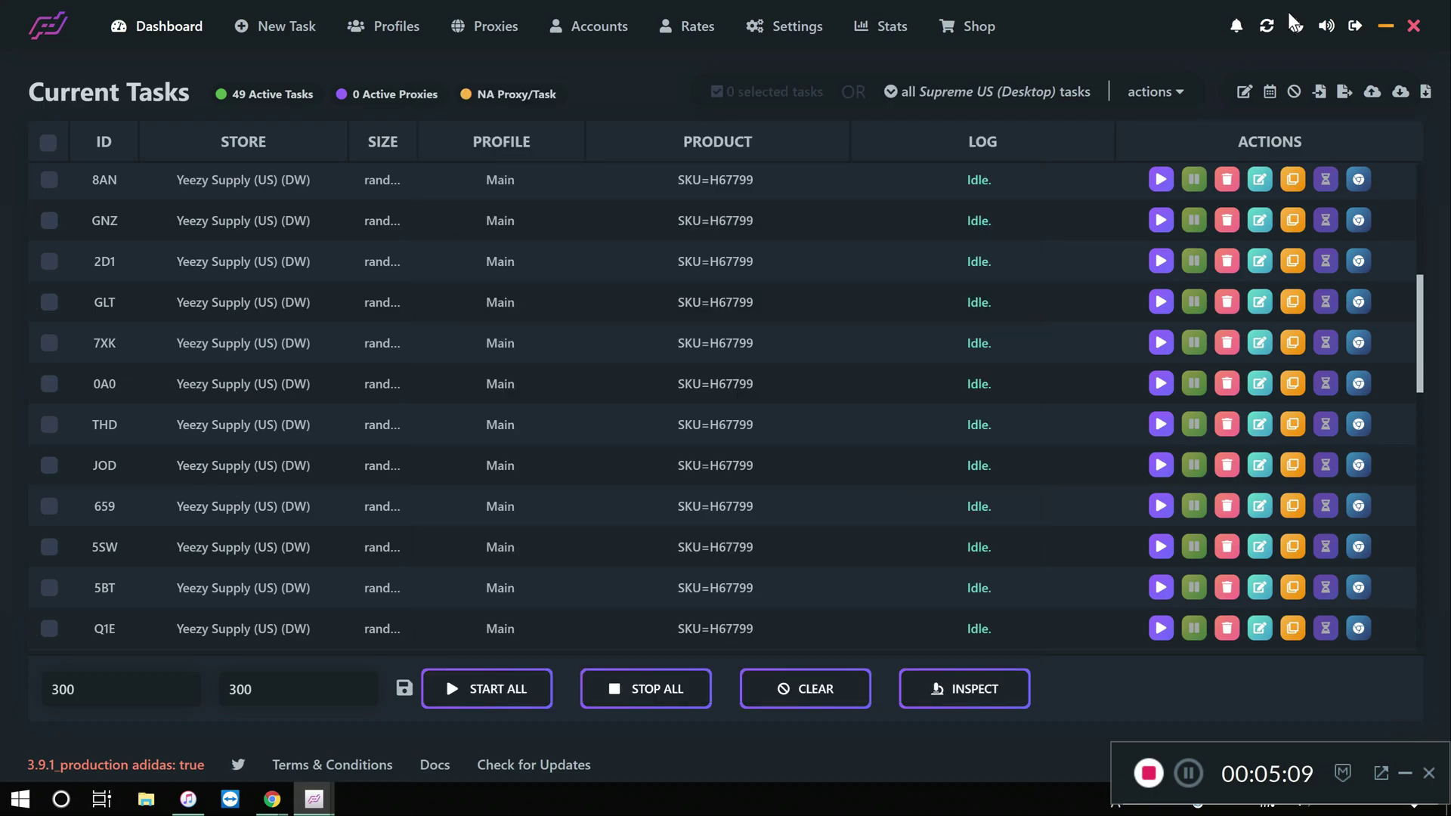
pyautogui.click(1298, 28)
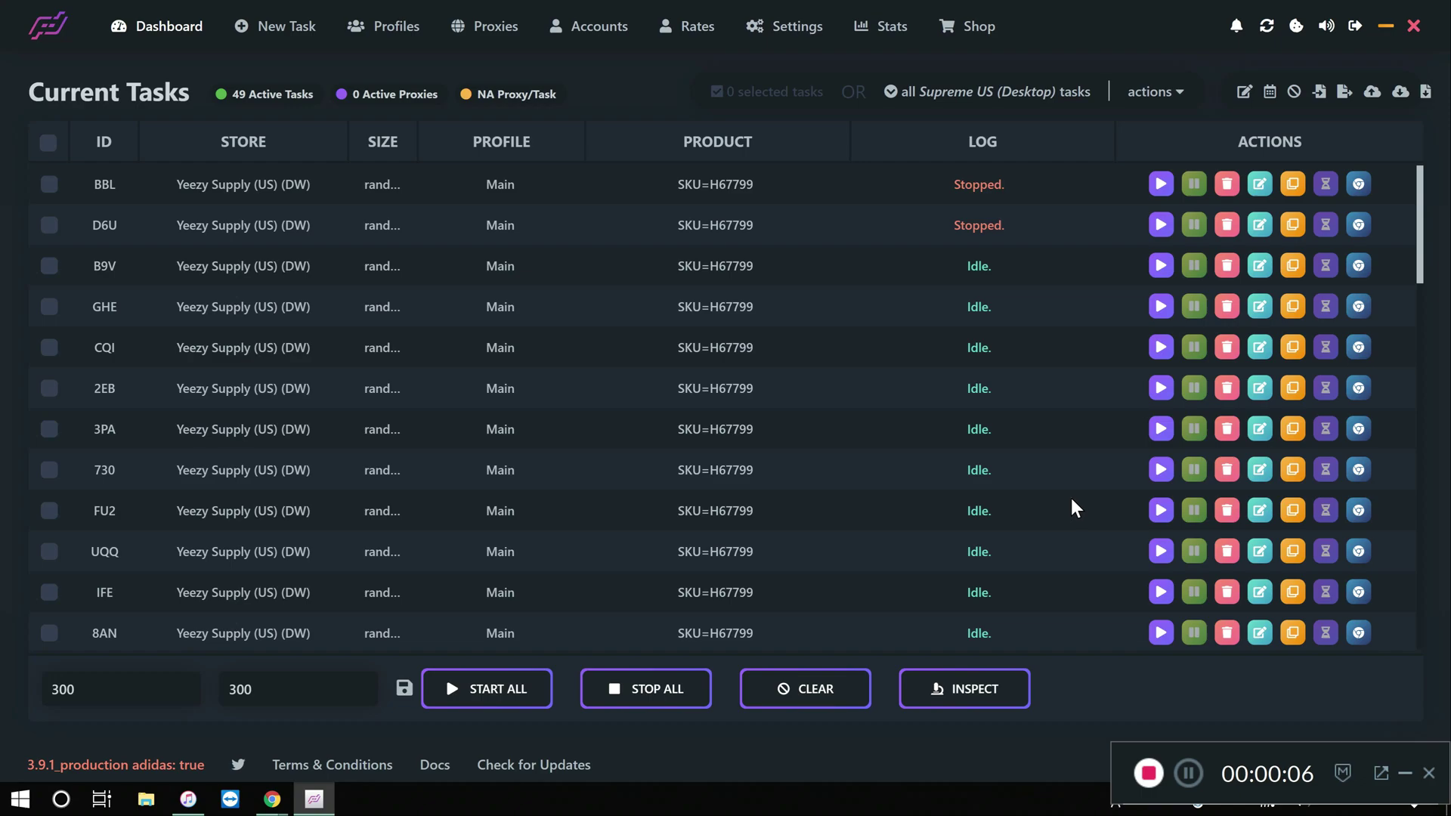
# - Switch to the Chrome window with the Hype Club X Twitter profile and highlight the HypeClubX handle
pyautogui.moveTo(280, 813)
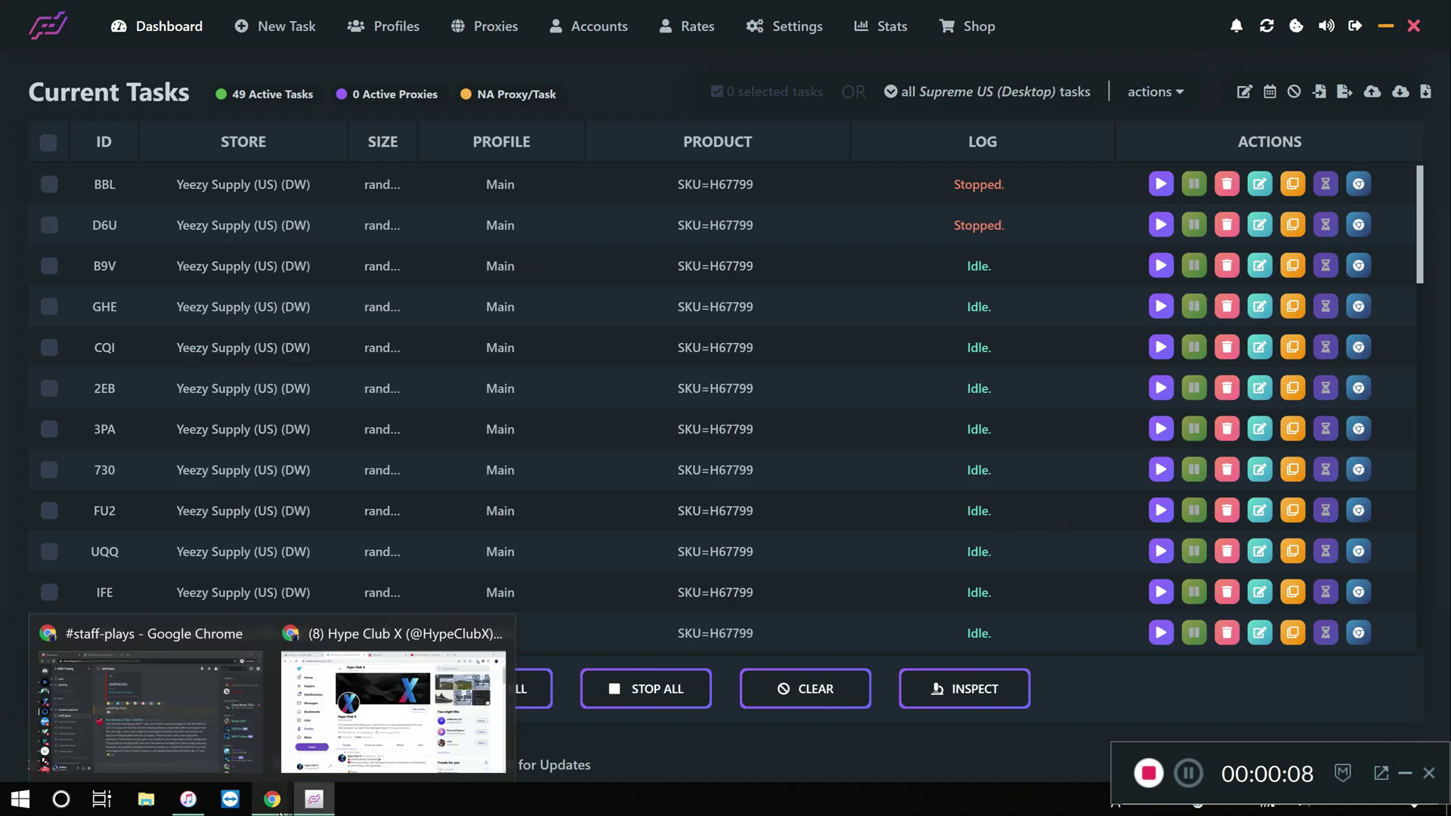
pyautogui.click(342, 716)
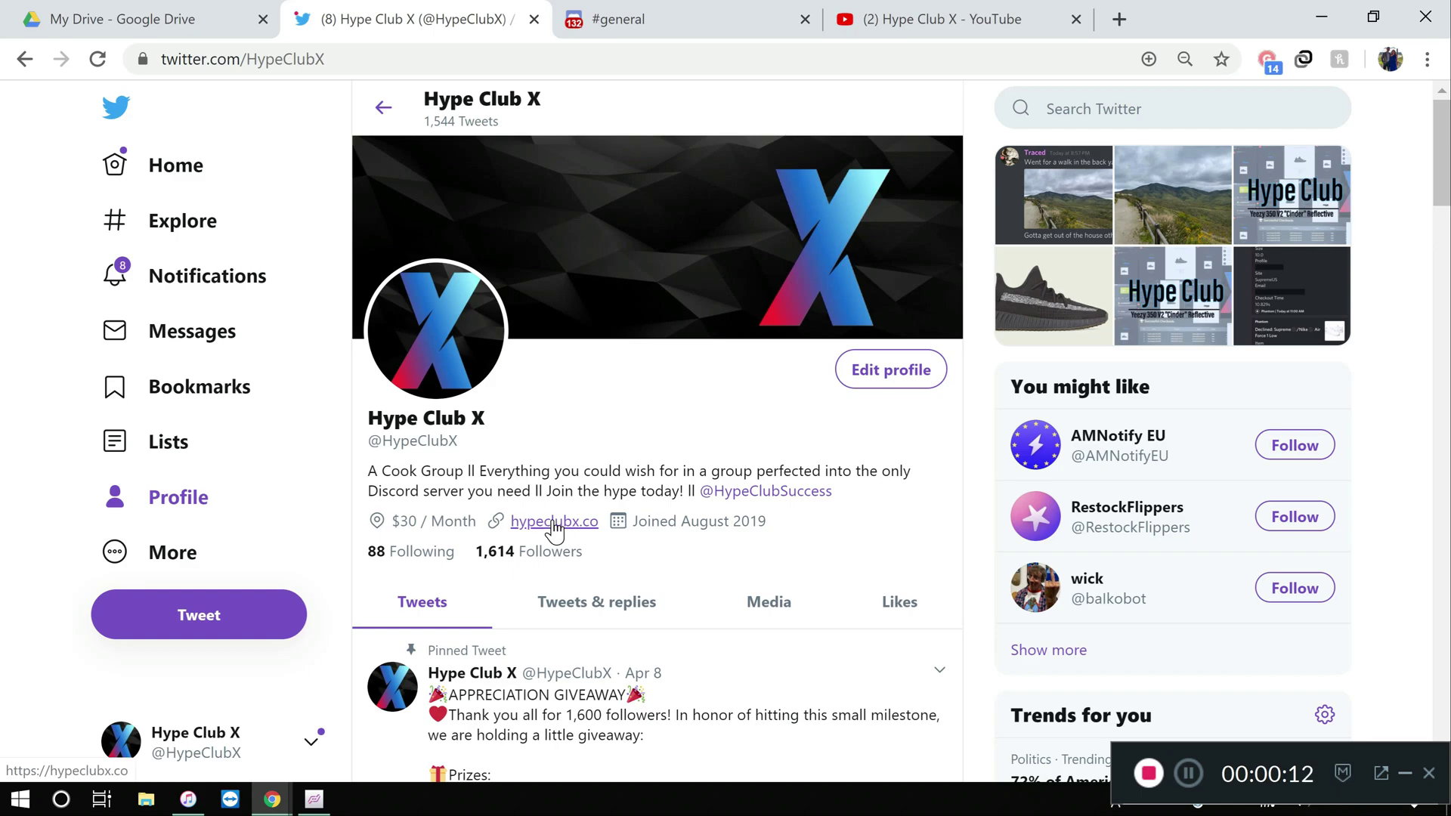
pyautogui.moveTo(460, 441); pyautogui.dragTo(382, 442)
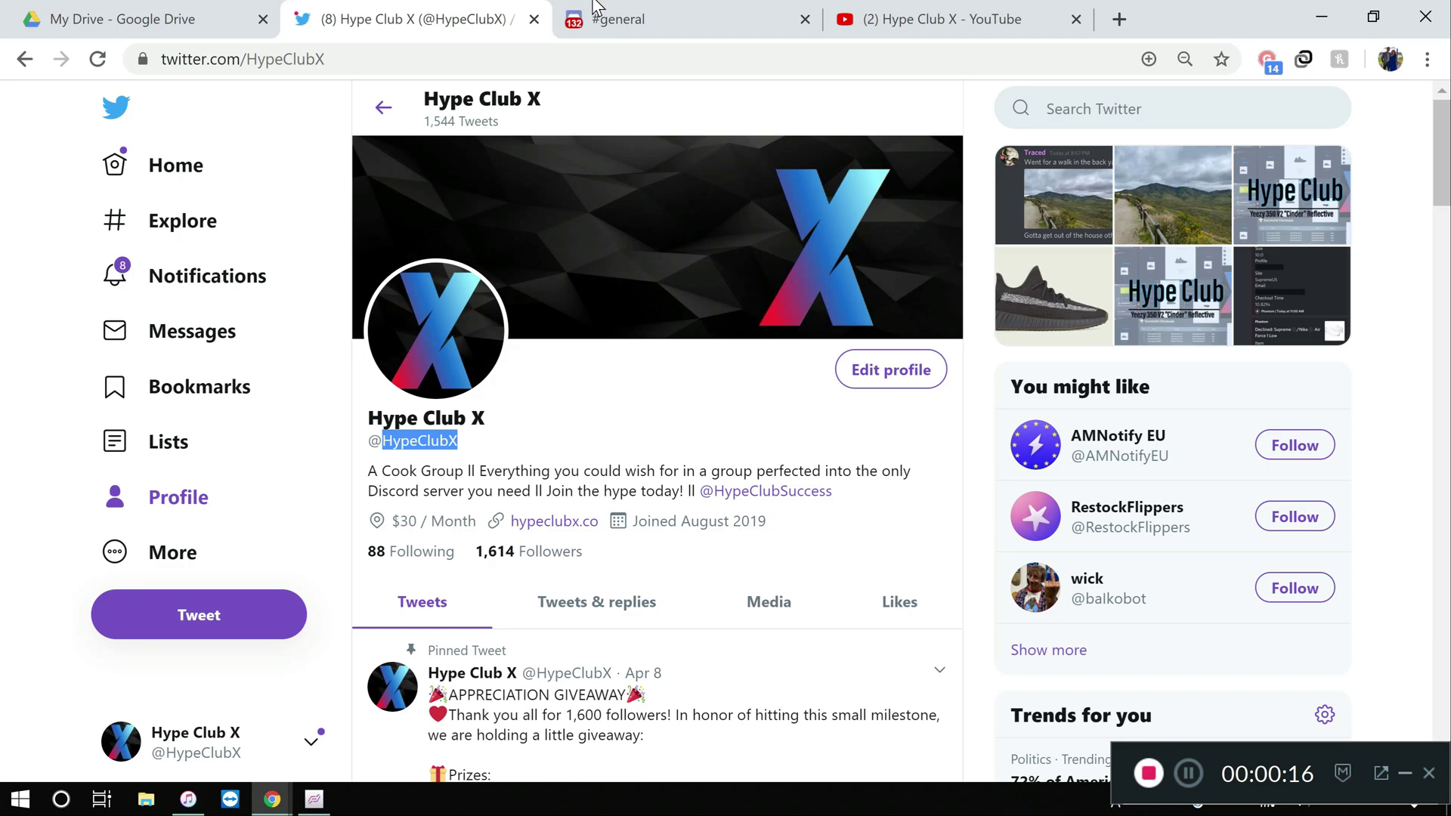
# - Show the Hype Club X YouTube channel, highlighting its name and looking over the uploads section
pyautogui.click(960, 12)
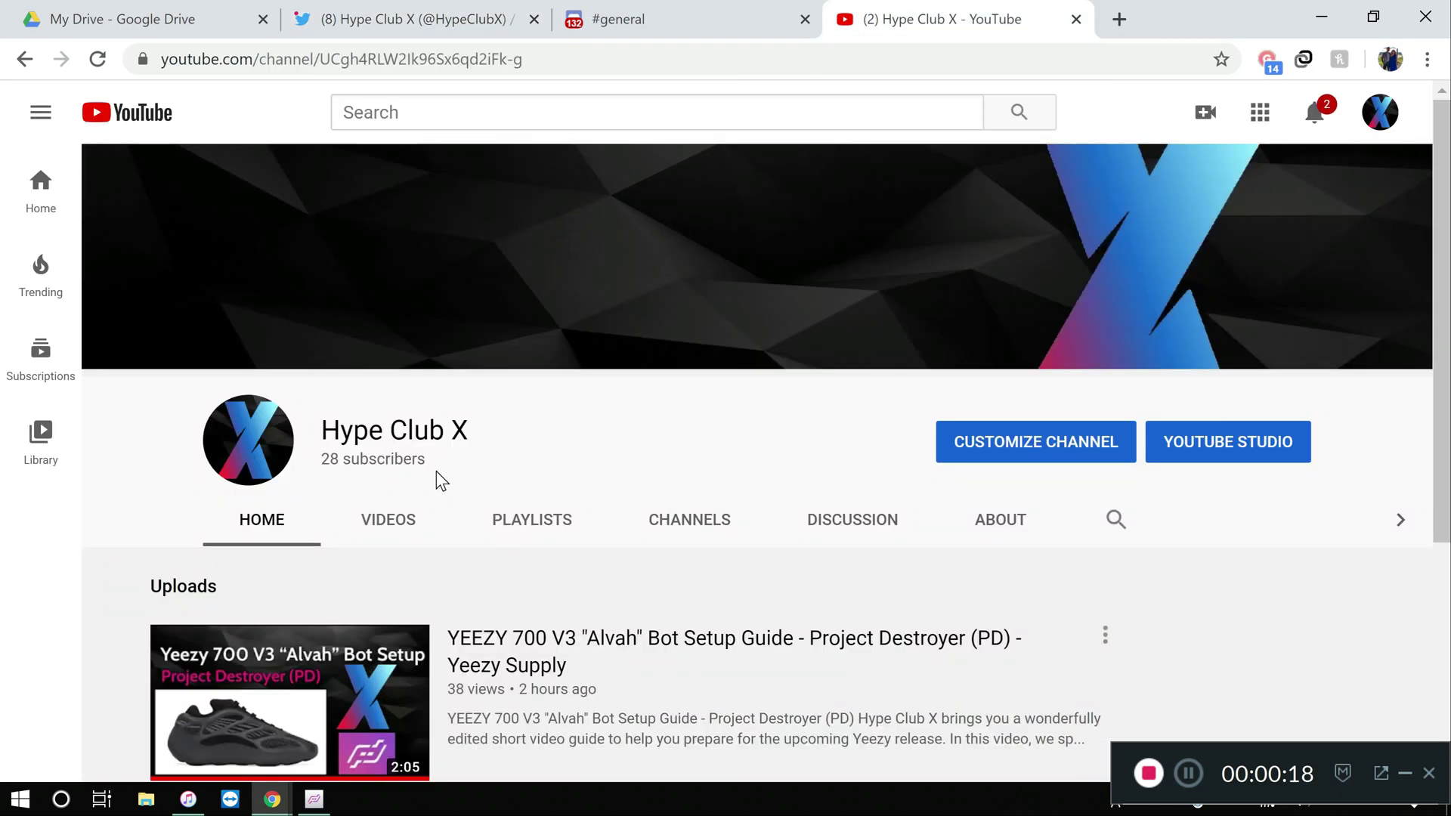
pyautogui.moveTo(452, 459); pyautogui.dragTo(340, 429)
pyautogui.click(529, 462)
pyautogui.scroll(-3, 680, 415)
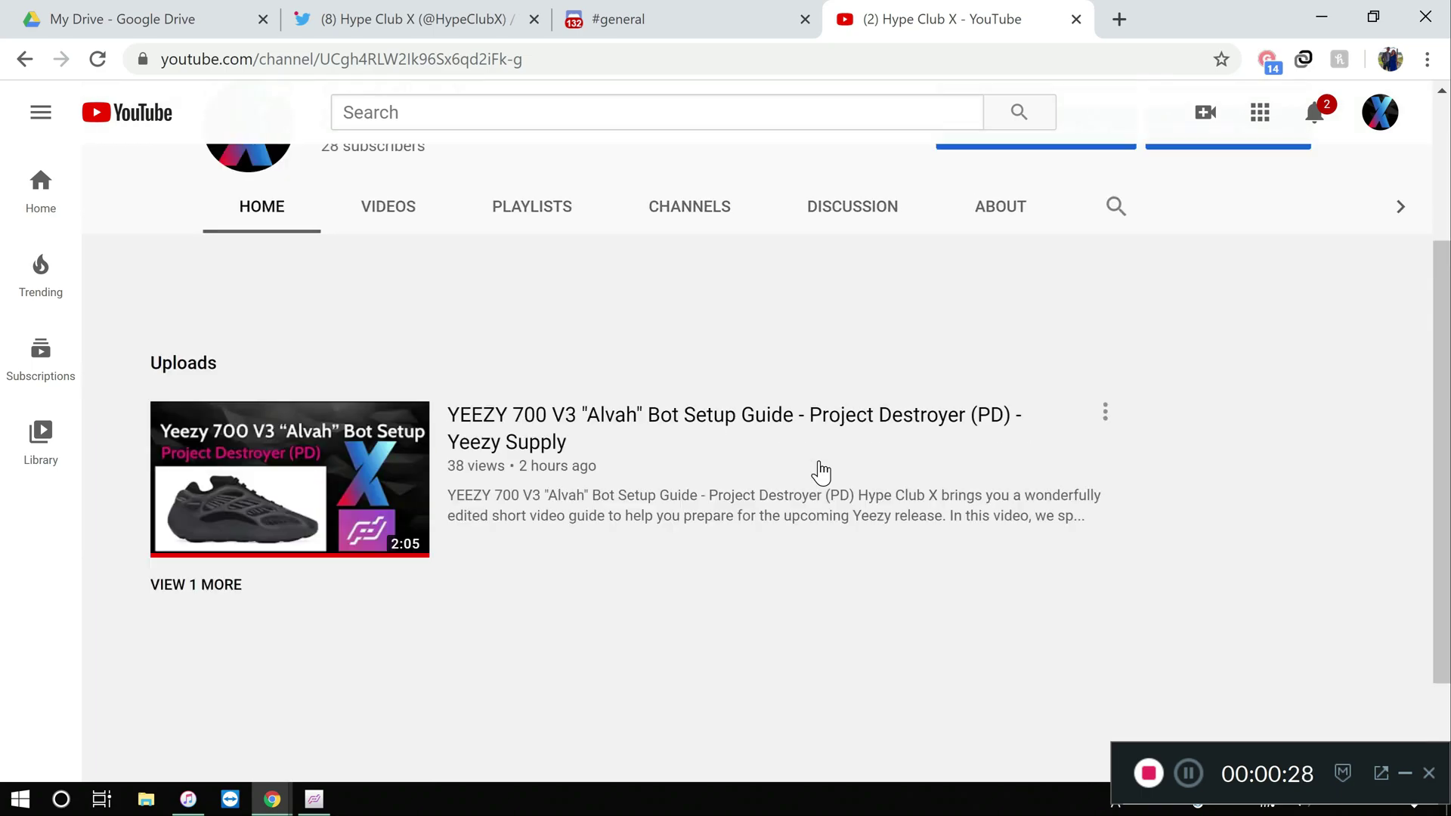
pyautogui.scroll(3, 821, 473)
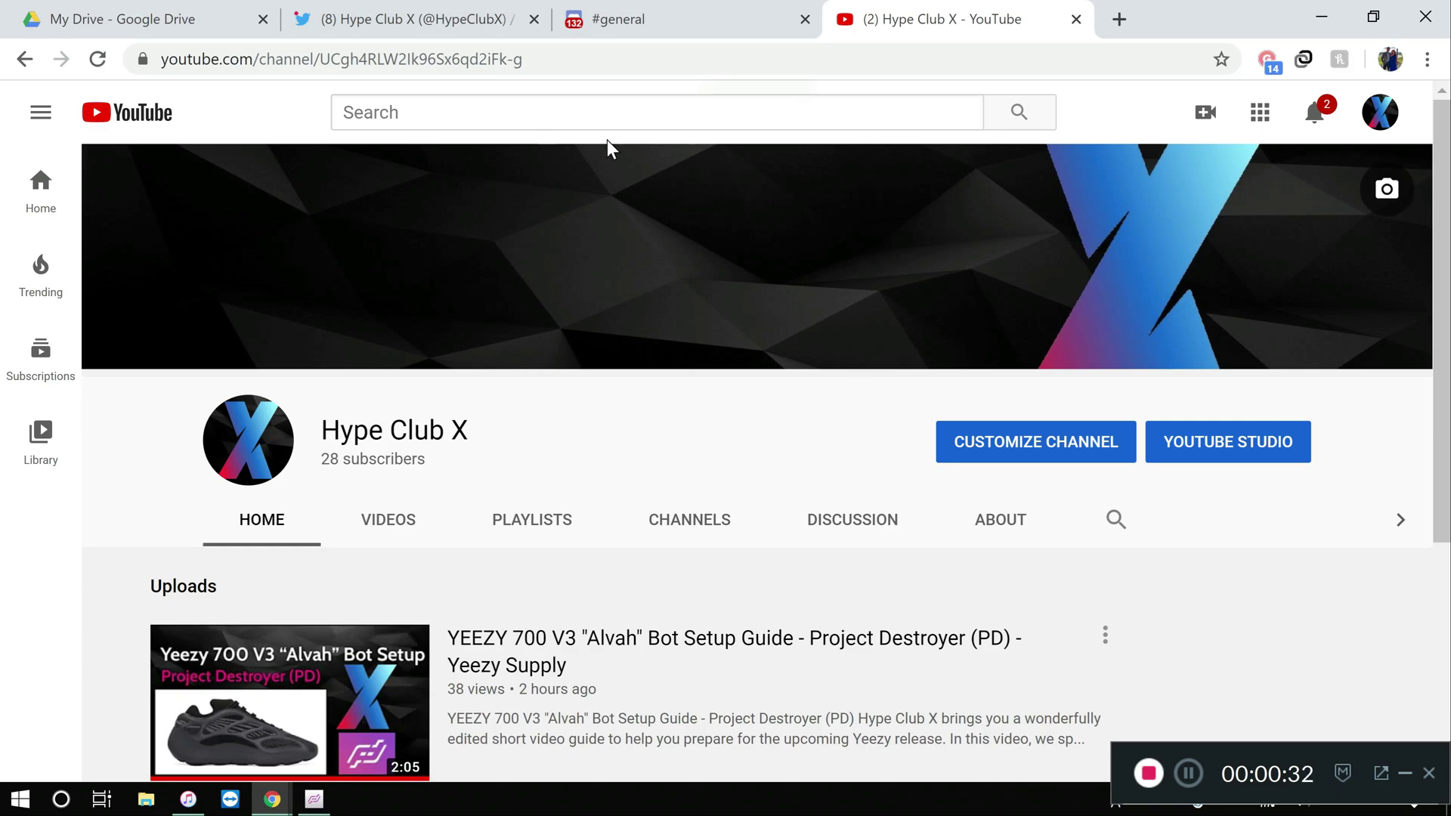
pyautogui.click(374, 15)
pyautogui.click(956, 15)
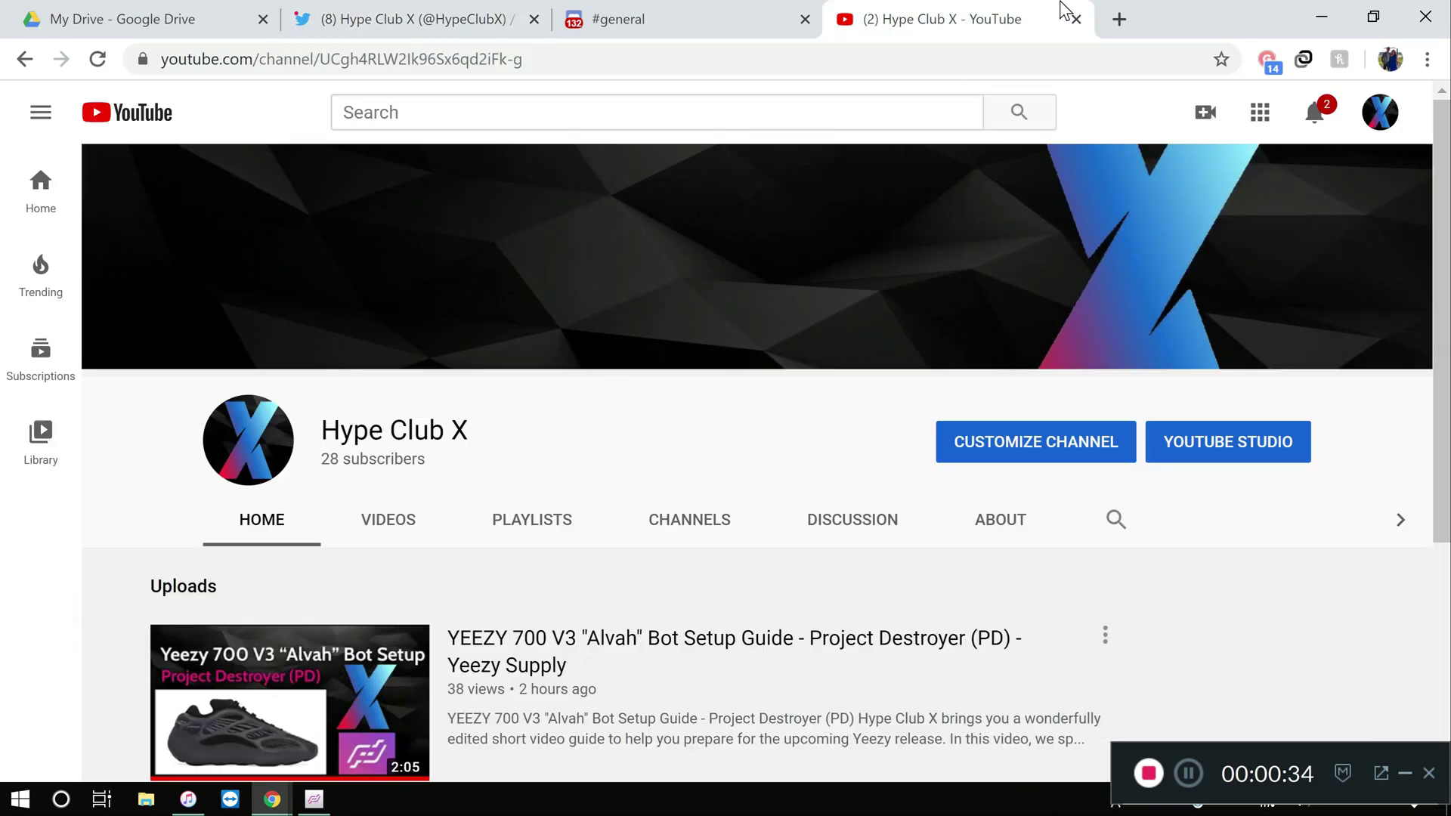
# - Open the hypeclubx.com website in a new browser tab and point out its web address
pyautogui.click(1107, 22)
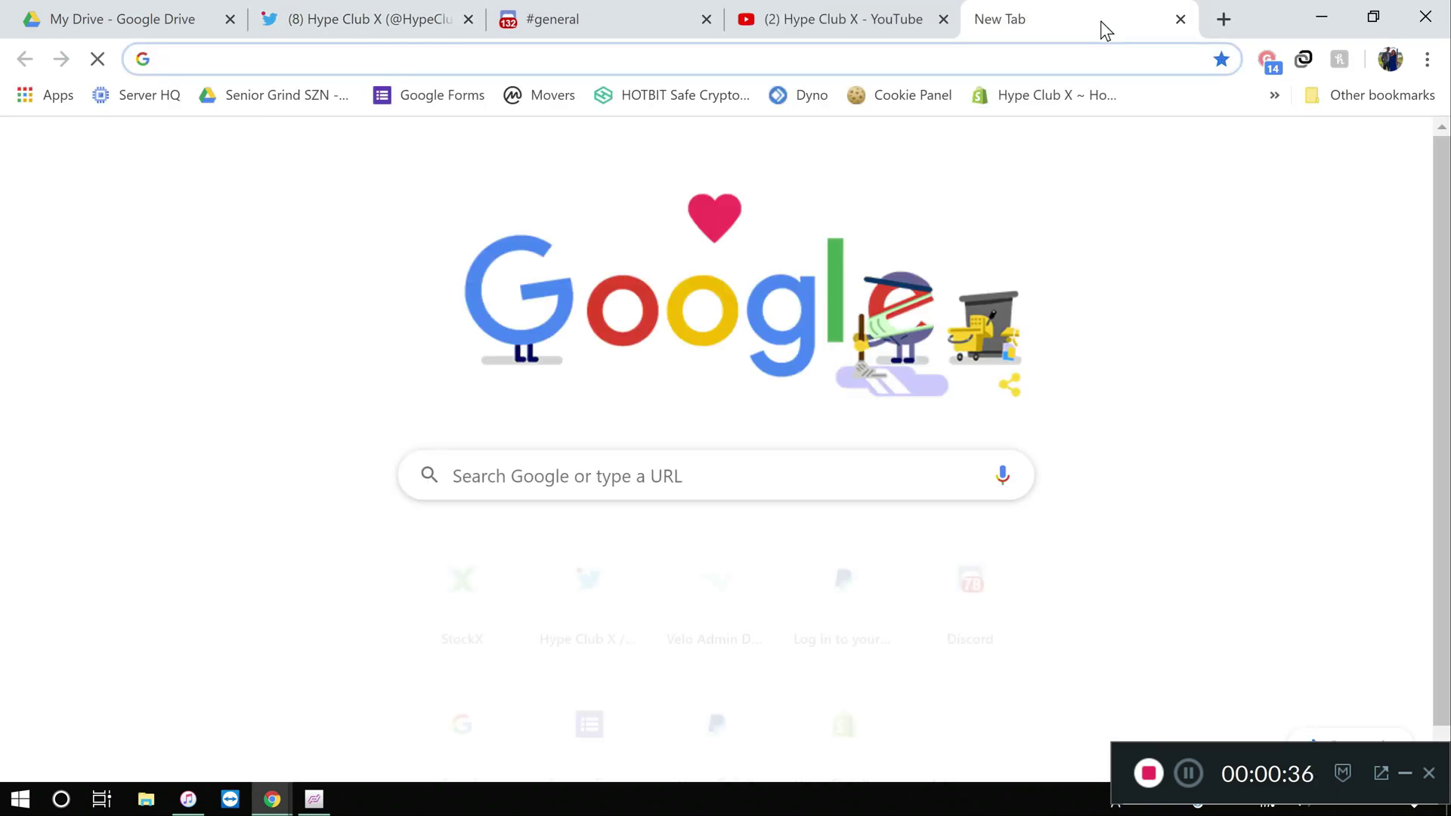
pyautogui.write('hype')
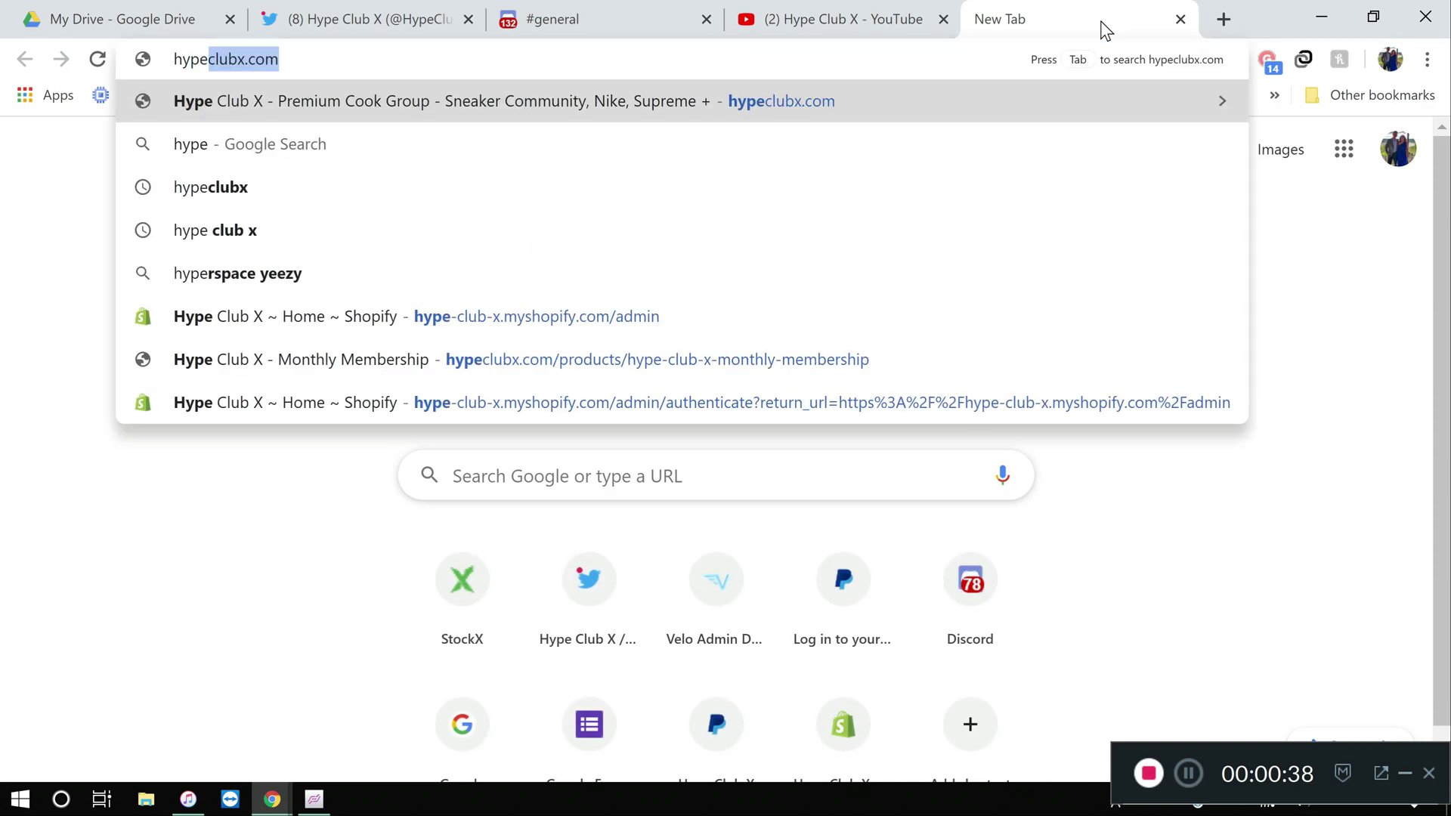
pyautogui.press('Return')
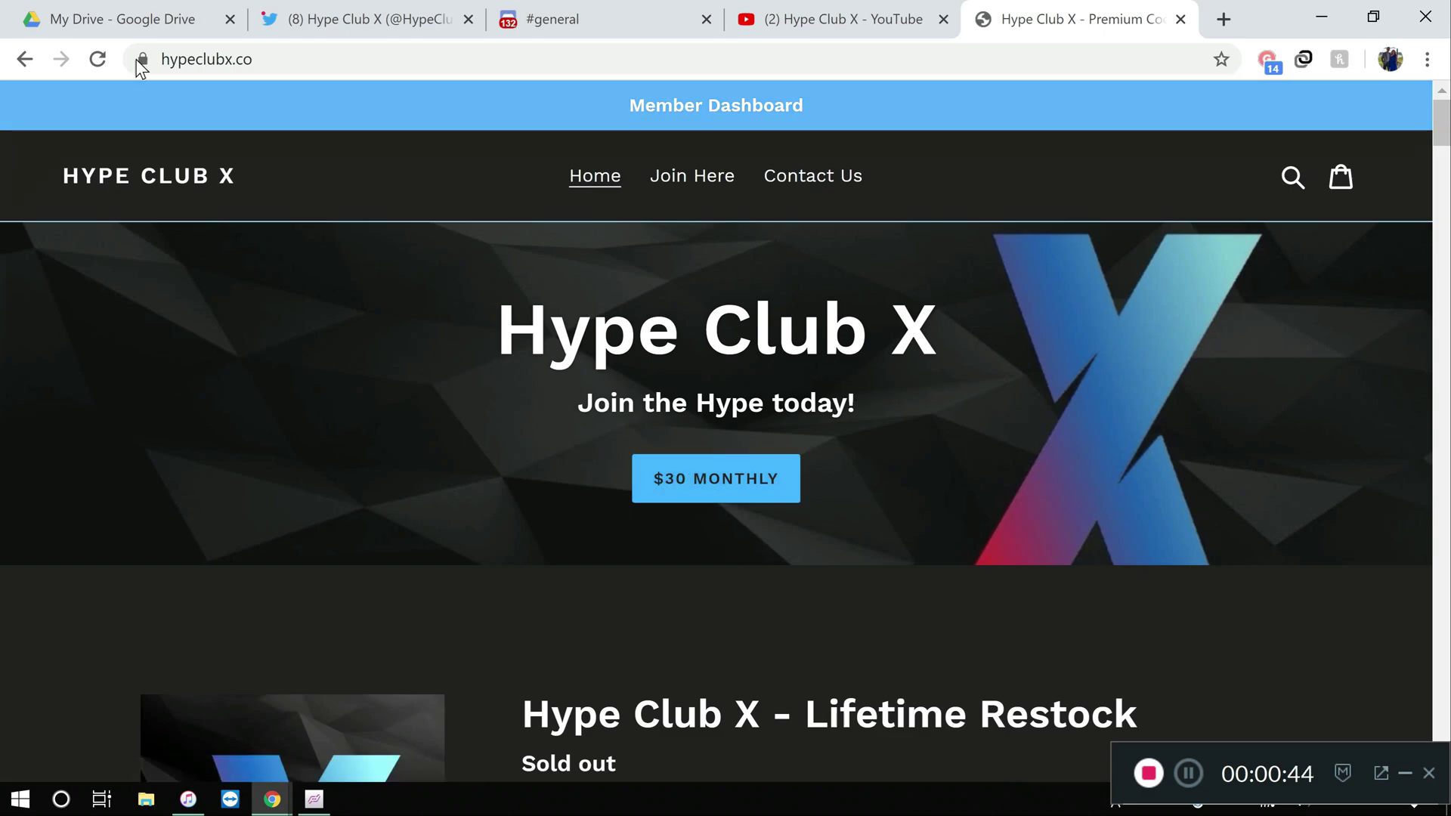
pyautogui.click(226, 59)
pyautogui.click(306, 59)
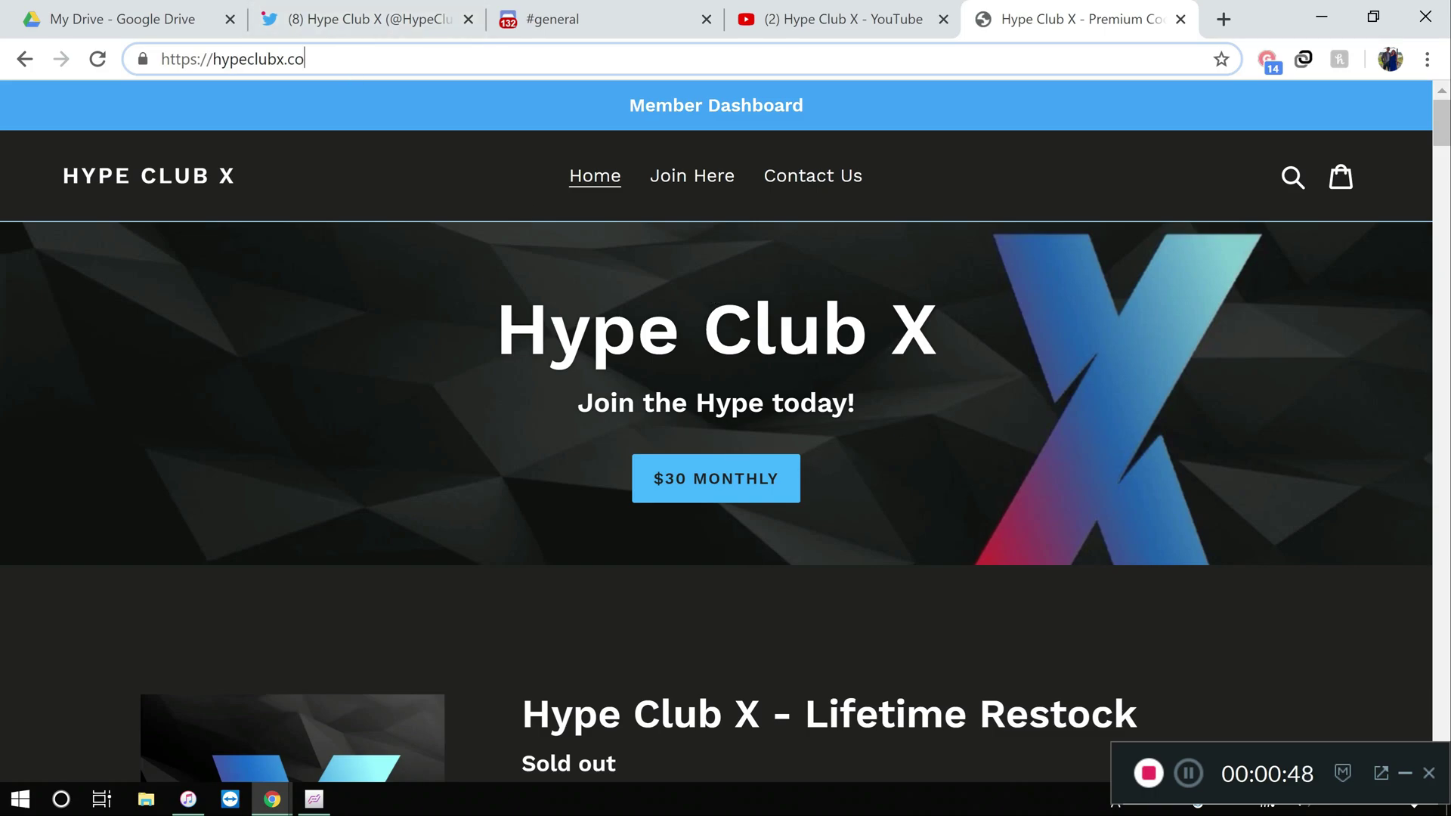
# - Look through the feature sections of the Hype Club X homepage, down to Friends and Family, and close the page
pyautogui.scroll(-10, 837, 452)
pyautogui.scroll(-10, 839, 456)
pyautogui.scroll(-10, 901, 378)
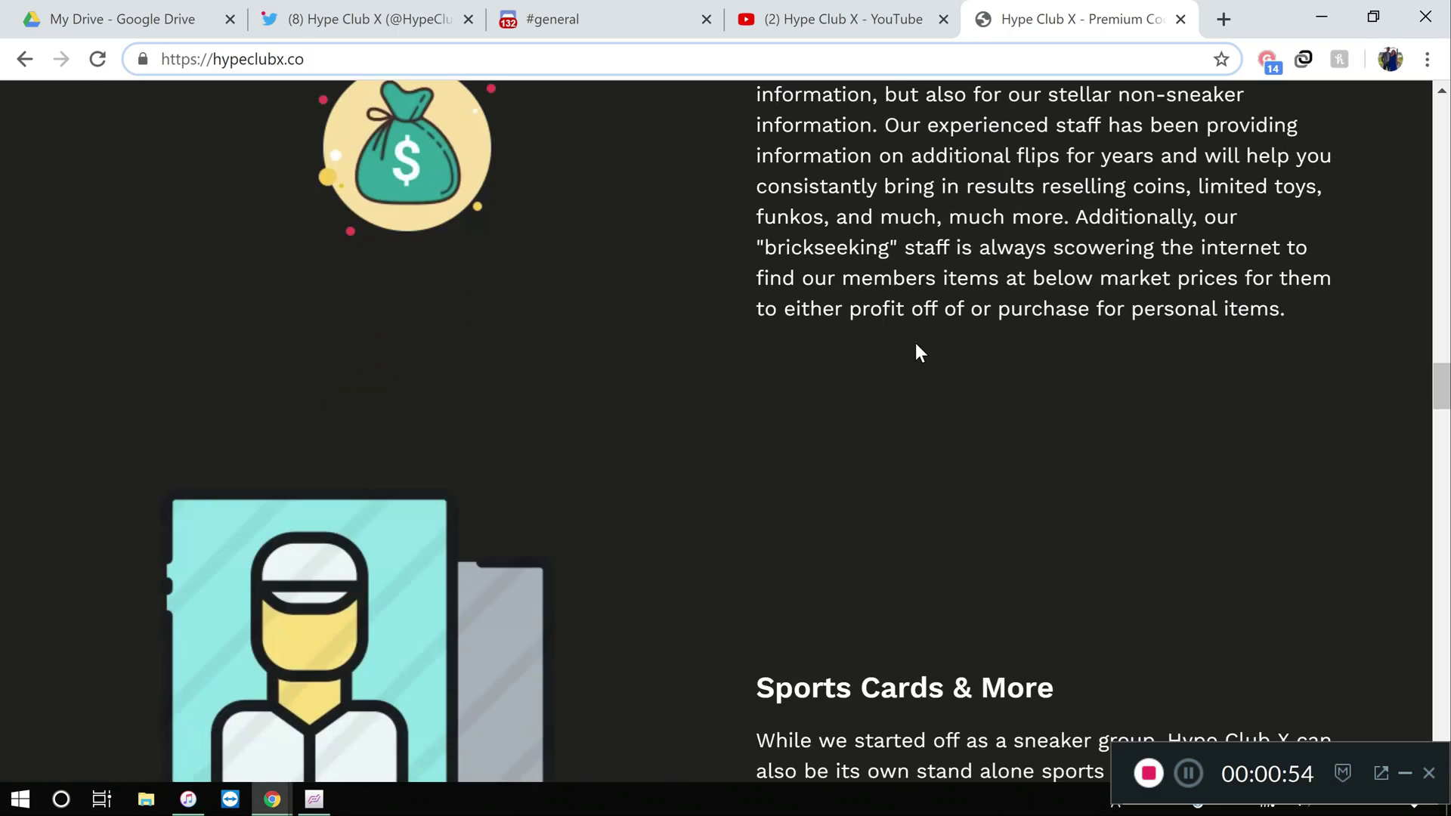
pyautogui.scroll(-8, 916, 348)
pyautogui.scroll(-8, 915, 348)
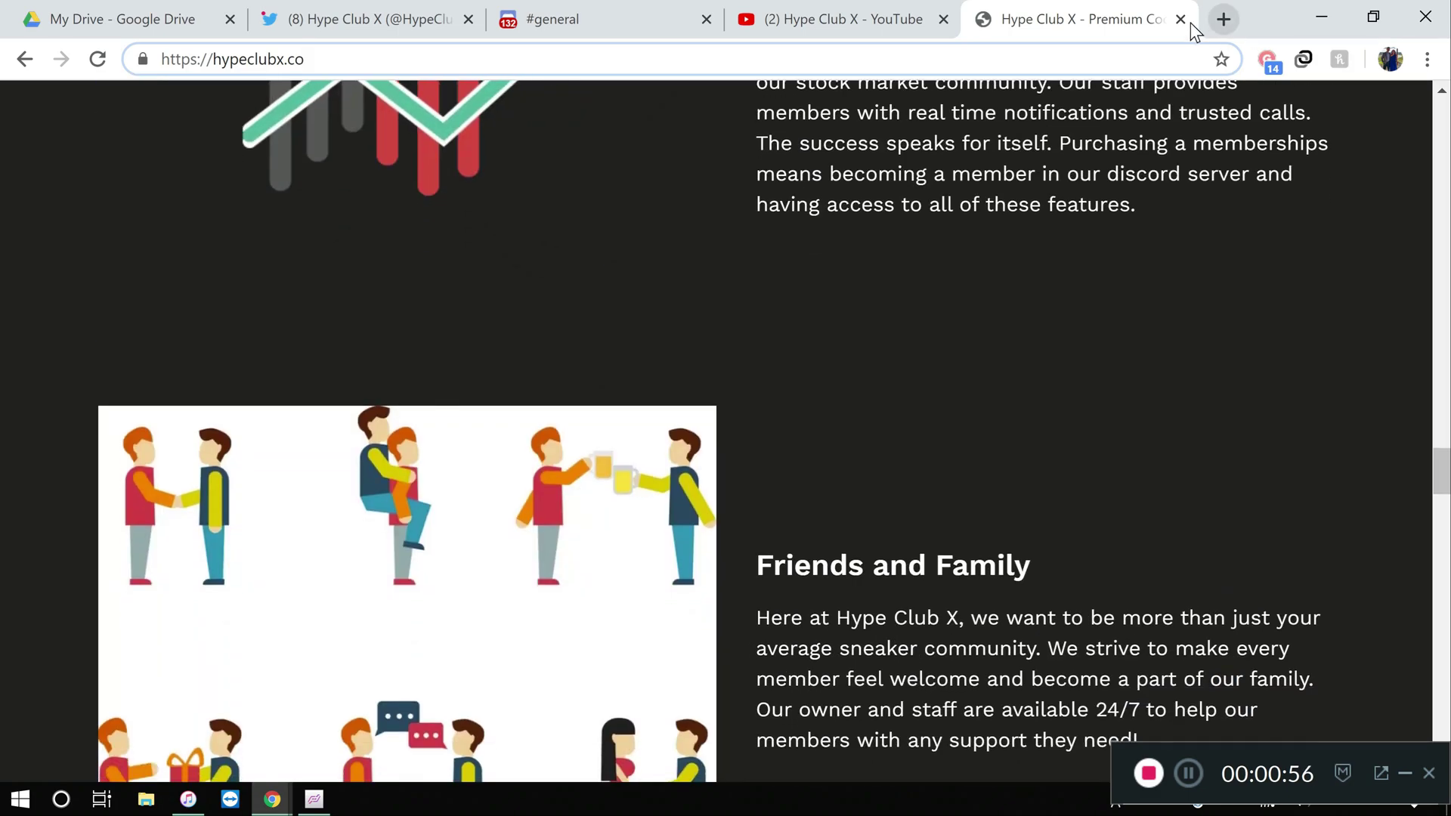
pyautogui.click(1180, 19)
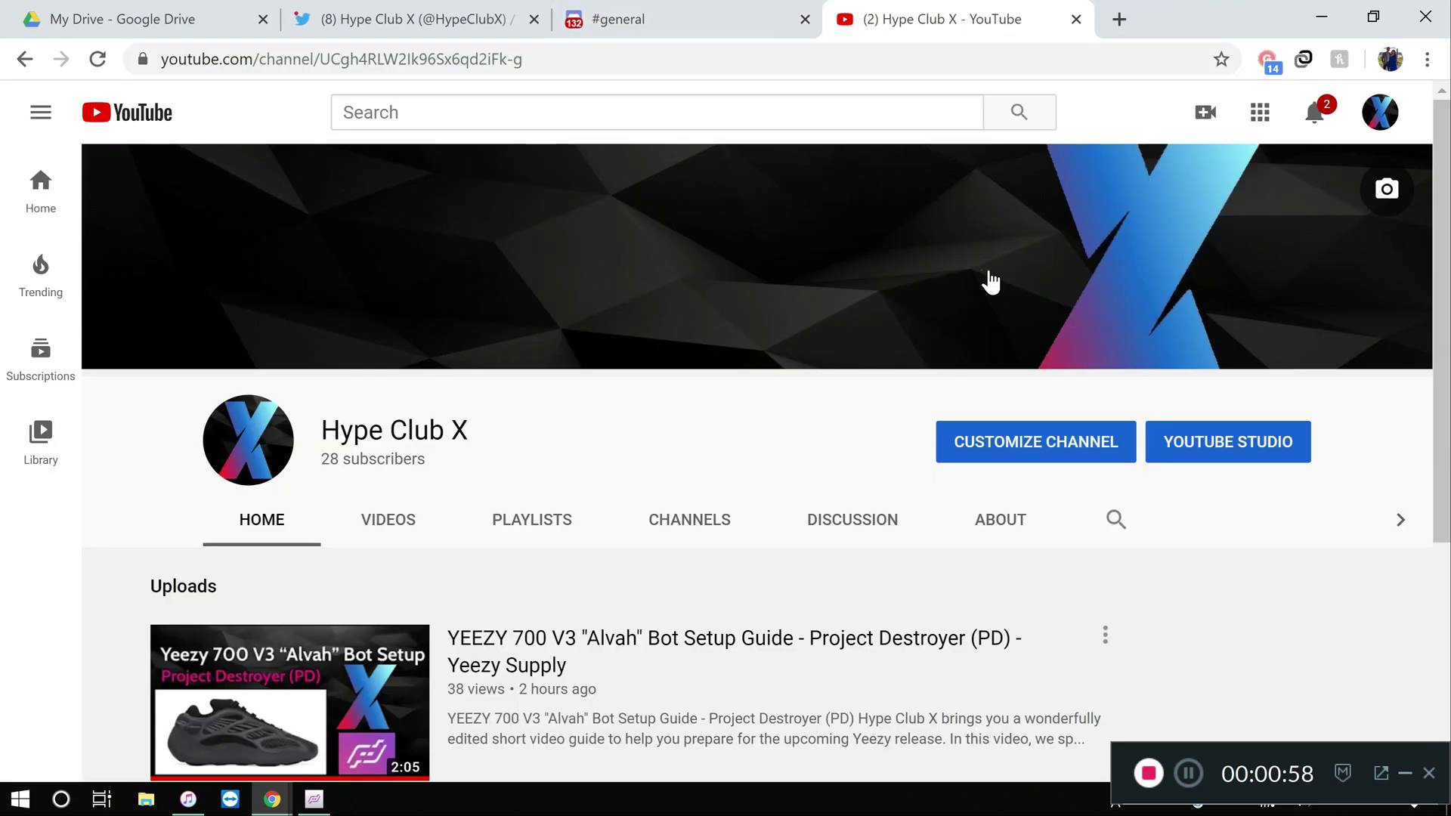
# - Revisit the Hype Club X Twitter profile and YouTube channel, and switch back to the Project Destroyer task dashboard
pyautogui.click(450, 29)
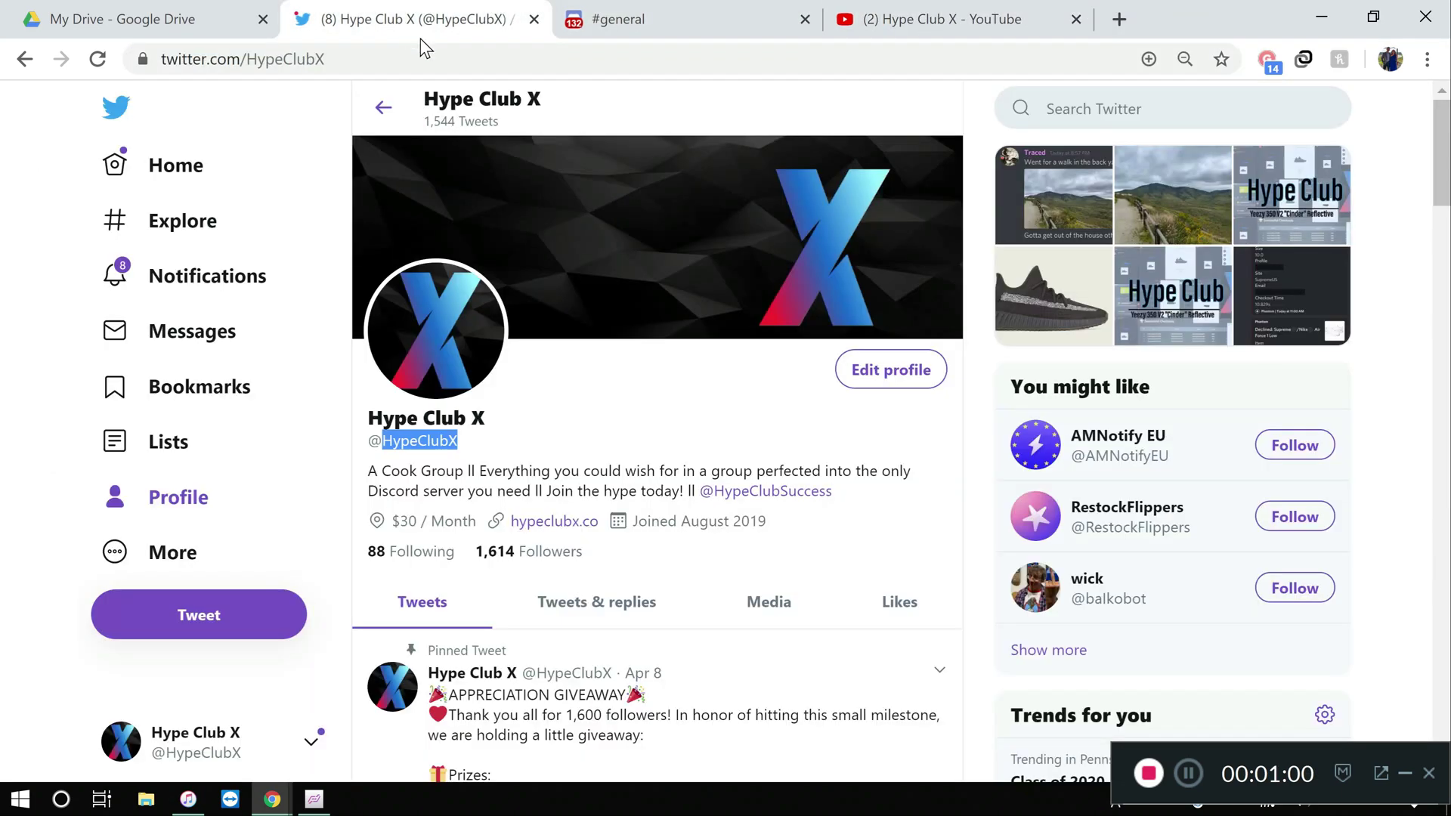
pyautogui.click(869, 18)
pyautogui.click(408, 18)
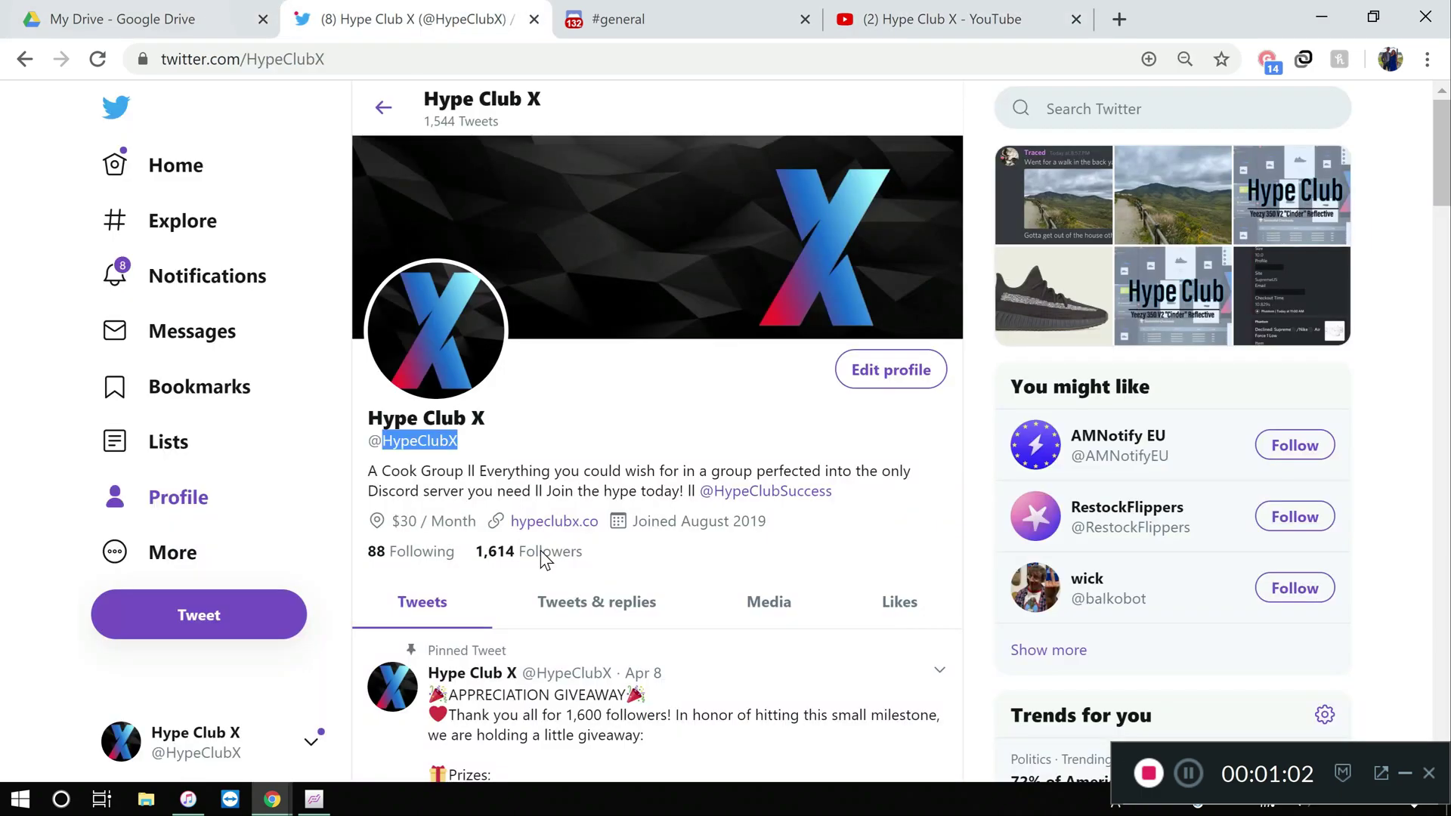
pyautogui.click(314, 799)
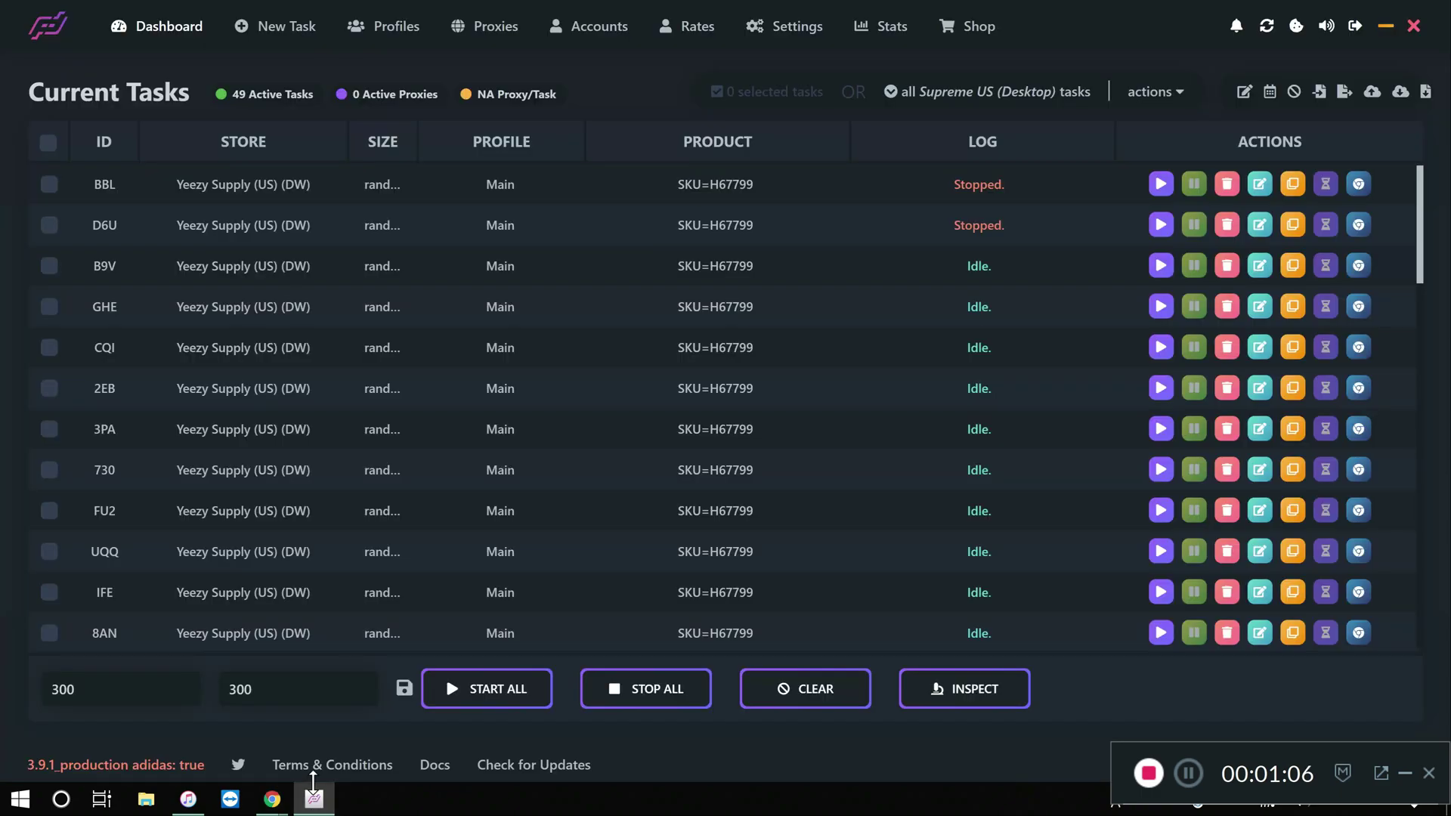